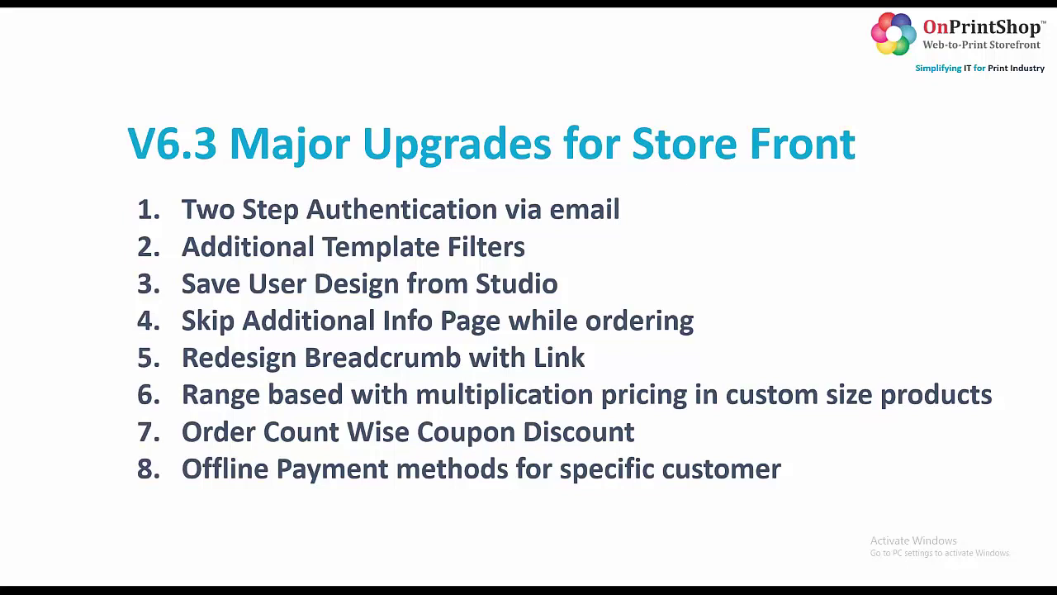
# Step: Switch to the storefront in the browser and submit the filled-in customer registration form
pyautogui.hotkey('alt', 'Tab')
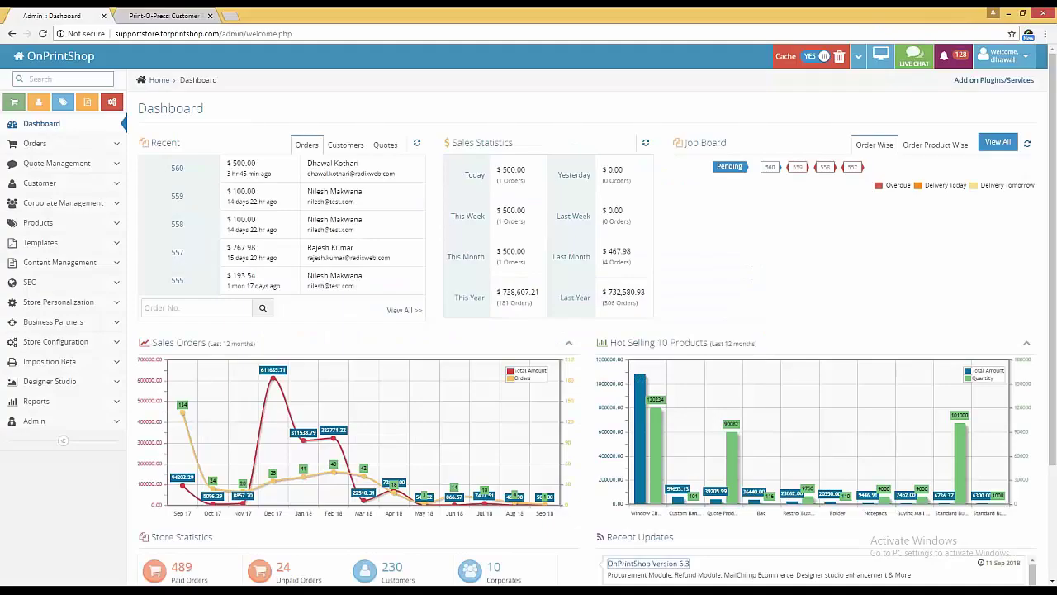
pyautogui.click(161, 16)
pyautogui.scroll(-2, 366, 220)
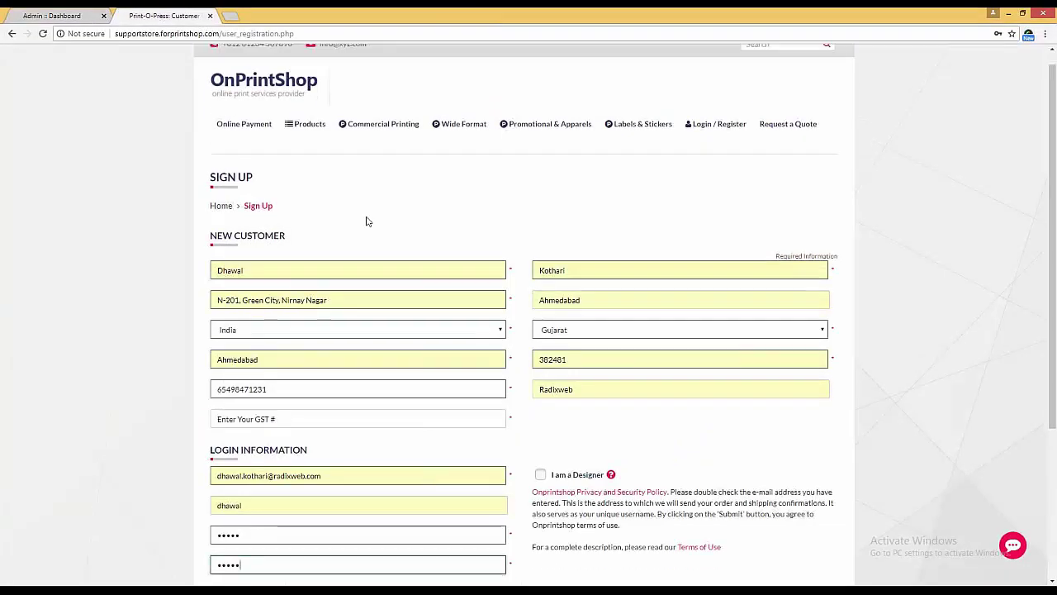
pyautogui.click(218, 444)
pyautogui.click(223, 467)
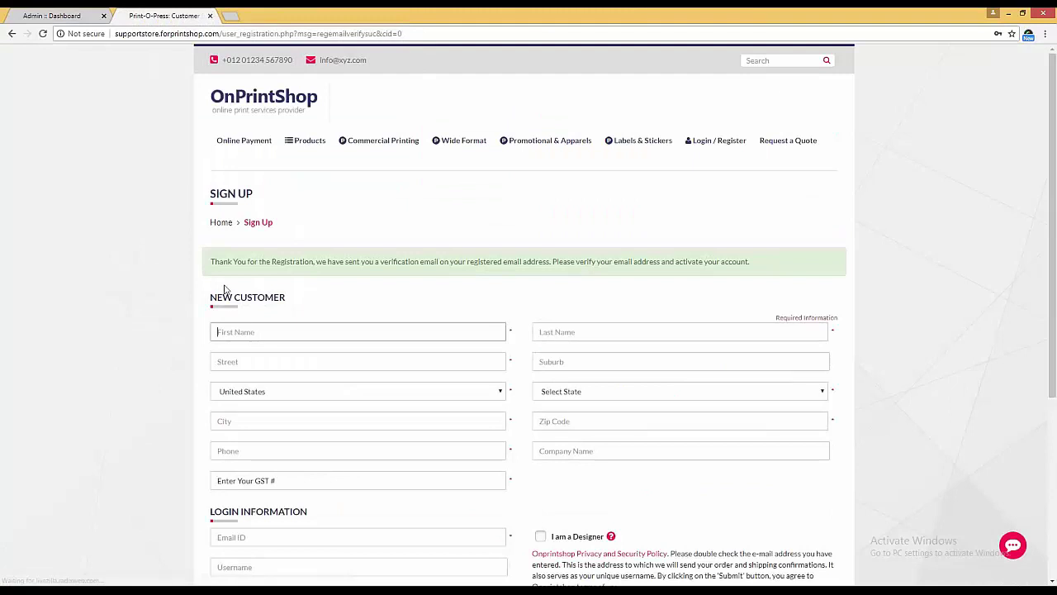
# Step: Read the registration notice, check the account verification e-mail in Outlook, and return to the storefront in the browser
pyautogui.moveTo(222, 261); pyautogui.dragTo(715, 264)
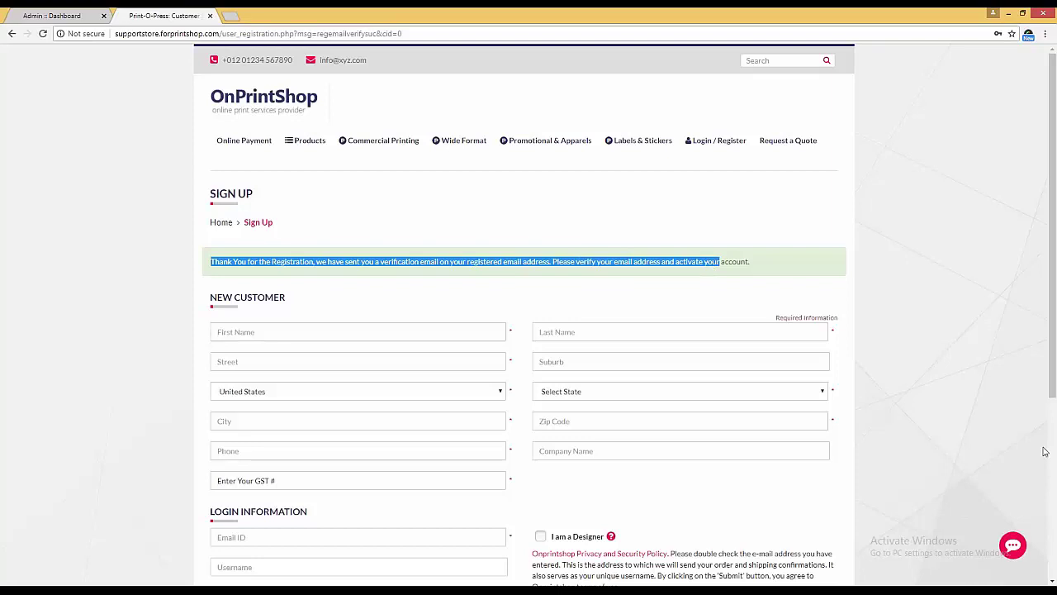
pyautogui.hotkey('alt', 'Tab')
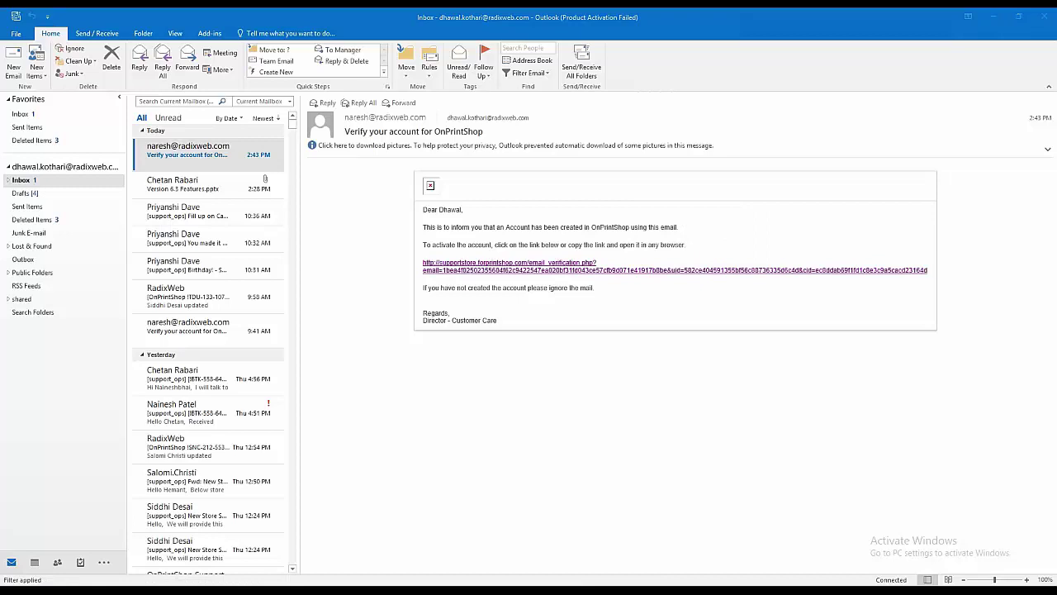
pyautogui.hotkey('alt', 'Tab')
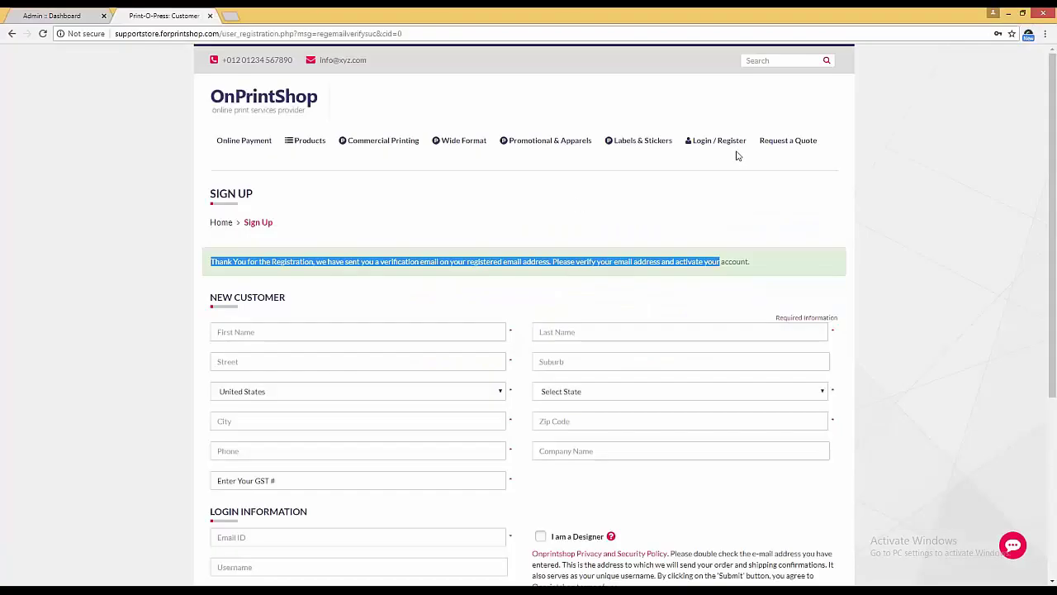
# Step: Log in to the storefront with the registered customer account
pyautogui.moveTo(723, 147)
pyautogui.click(738, 197)
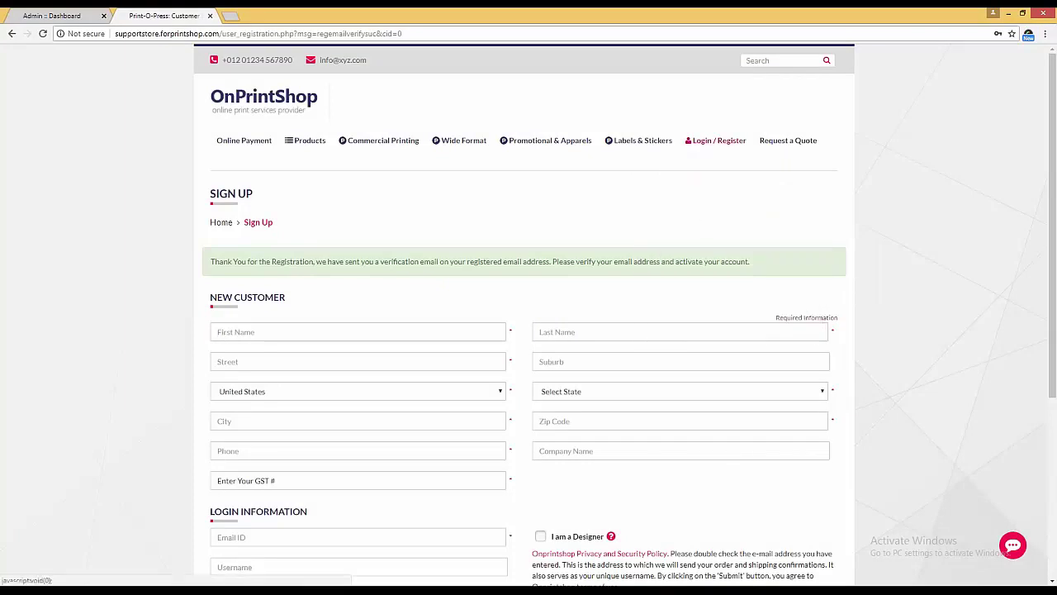
pyautogui.click(674, 272)
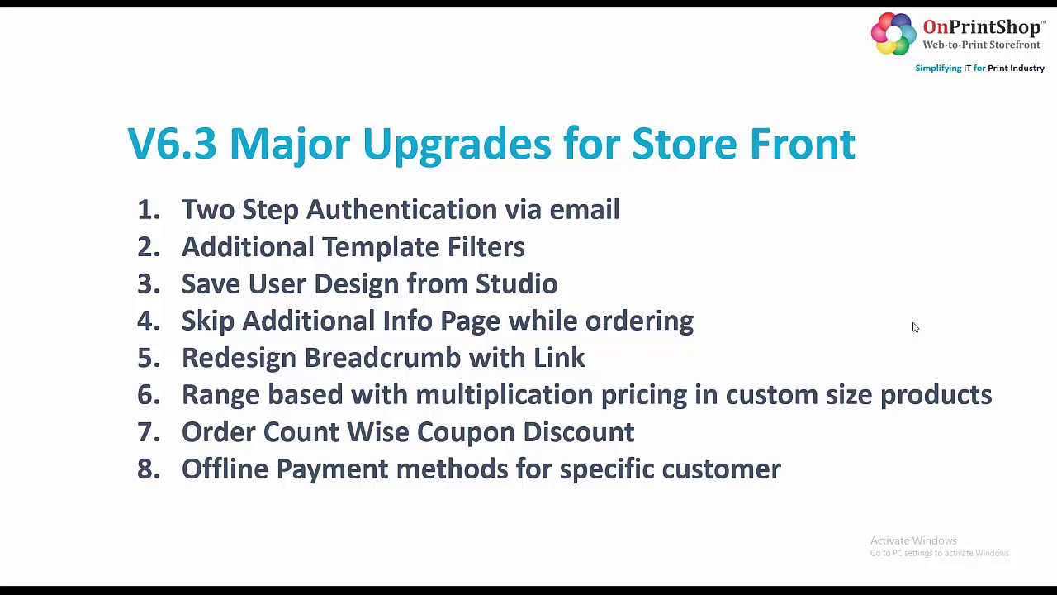
# Step: Open the Red Business Card template's information for editing from the admin's Product Templates in the browser
pyautogui.hotkey('alt', 'Tab')
pyautogui.hotkey('alt', 'Tab')
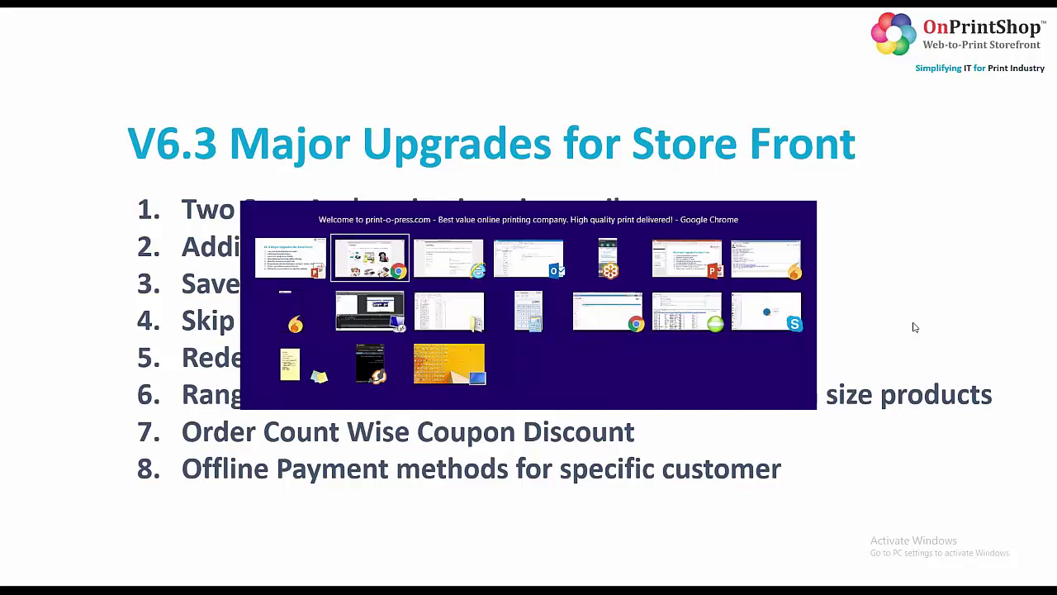
pyautogui.click(33, 15)
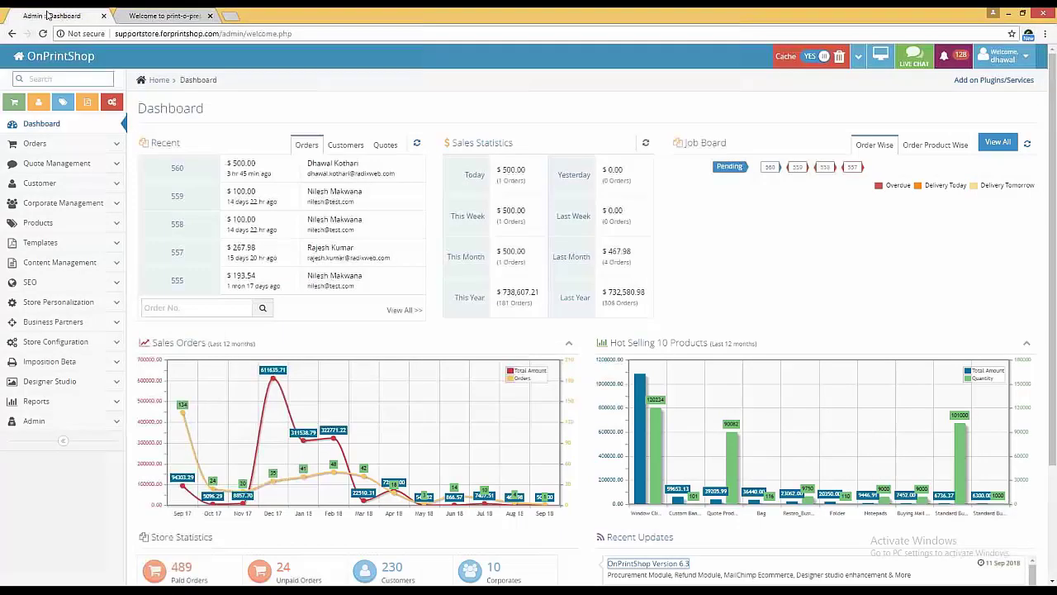
pyautogui.click(41, 242)
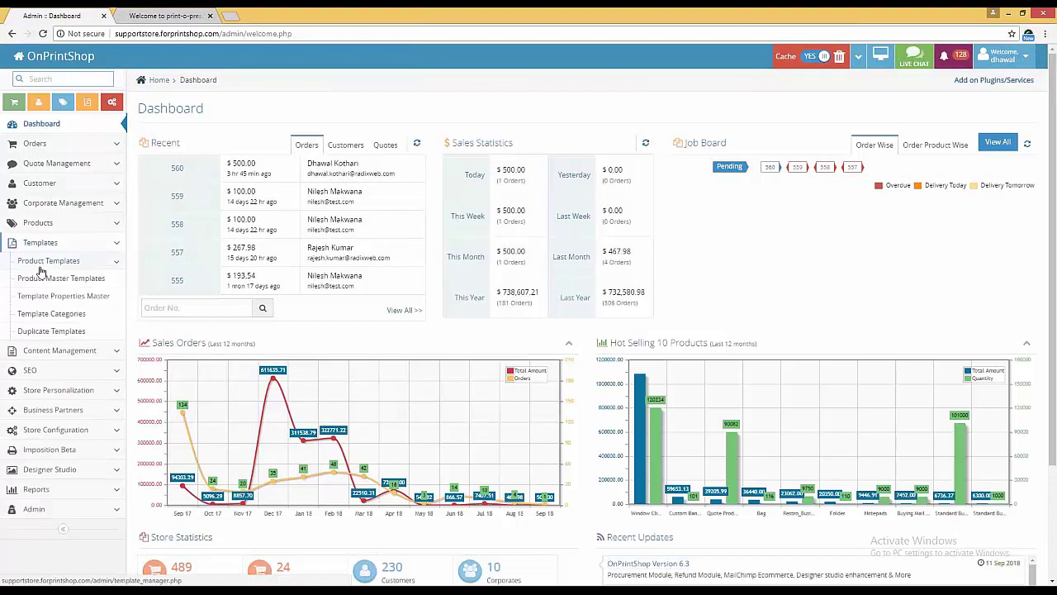
pyautogui.click(39, 266)
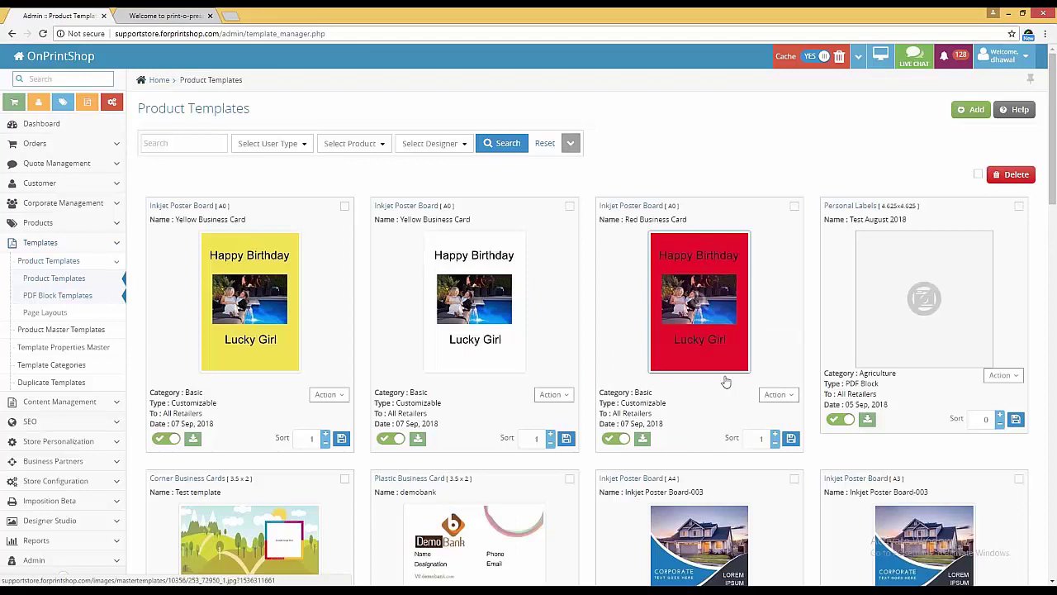
pyautogui.click(776, 398)
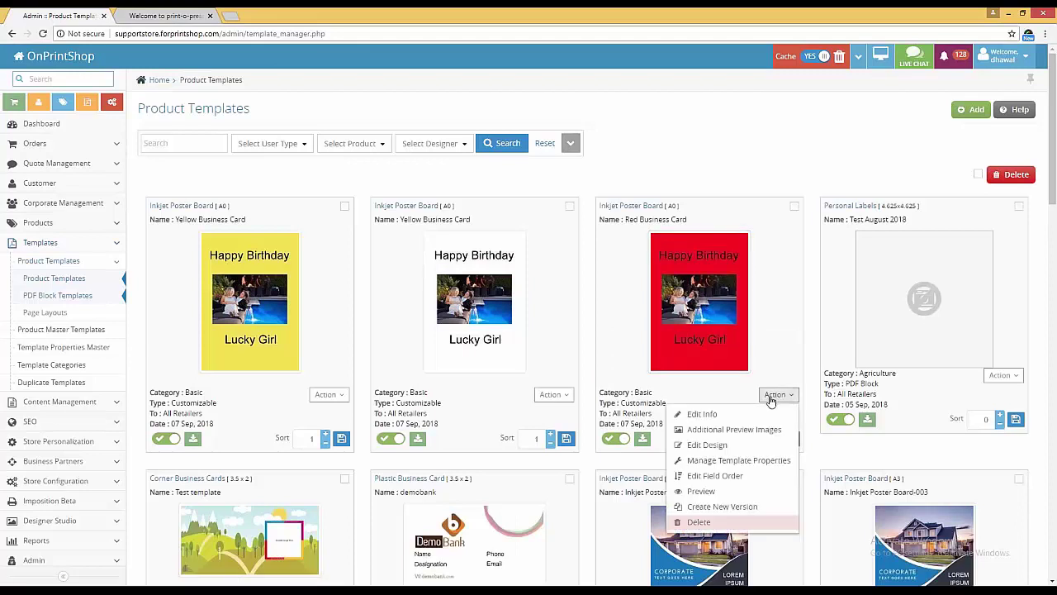
pyautogui.click(734, 417)
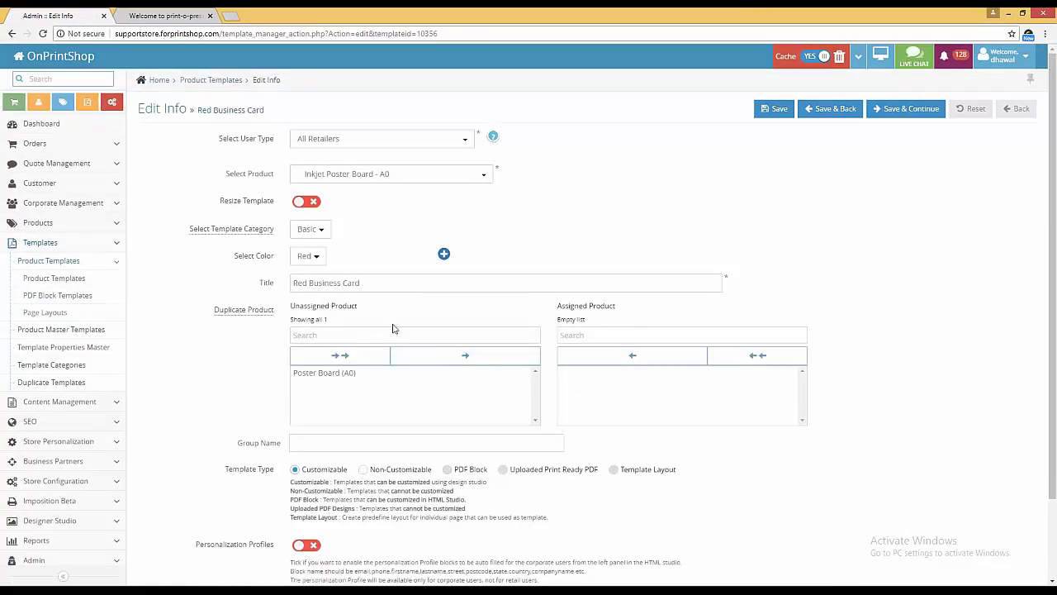
# Step: Examine the template's color choices and the list of color titles and HEX codes, without changing them
pyautogui.moveTo(233, 256); pyautogui.dragTo(273, 259)
pyautogui.click(305, 257)
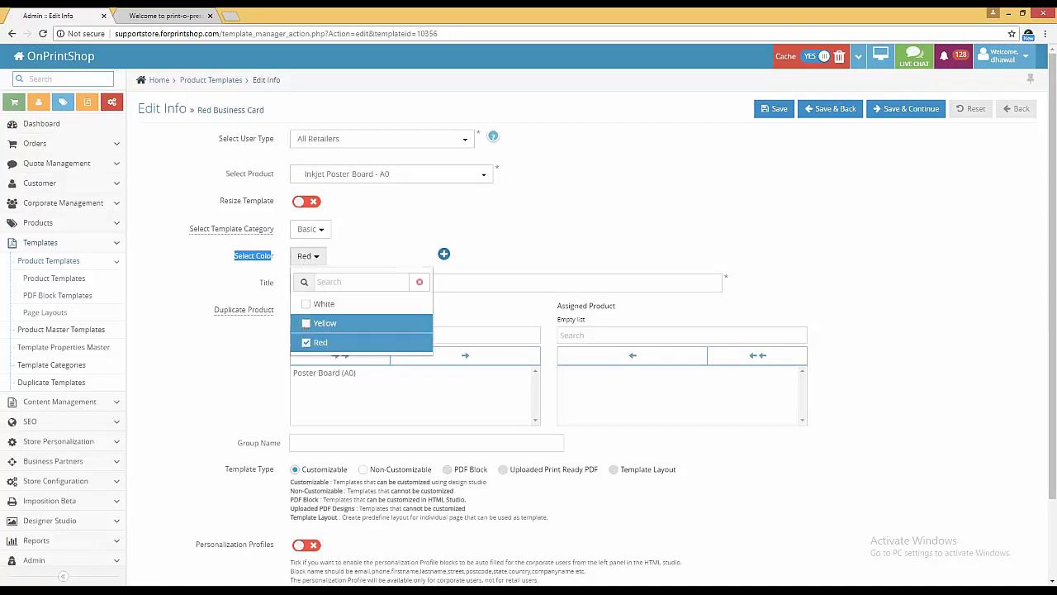
pyautogui.click(399, 257)
pyautogui.click(400, 256)
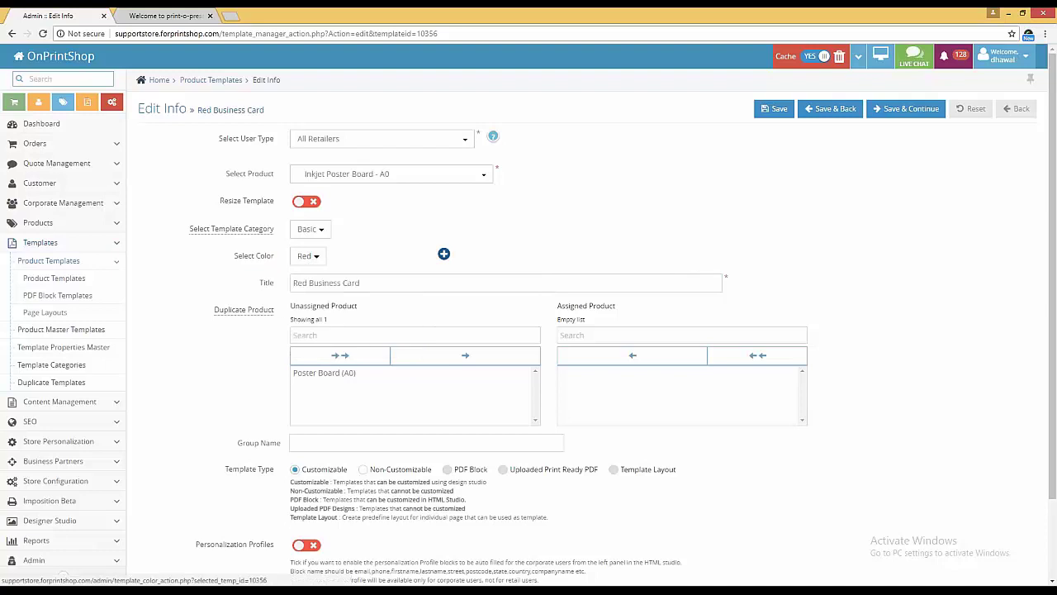
pyautogui.click(444, 253)
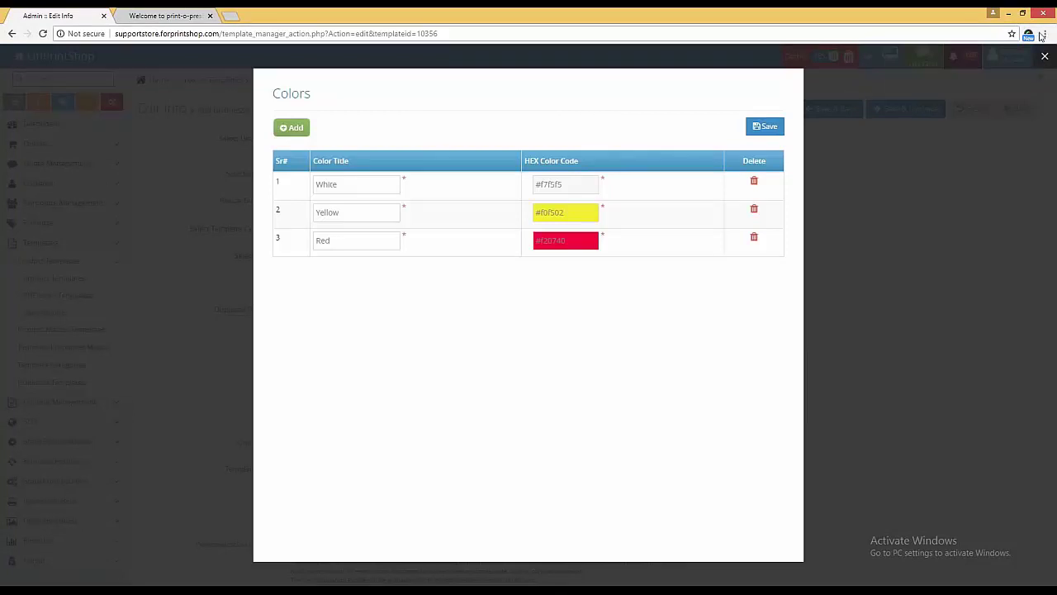
pyautogui.click(864, 124)
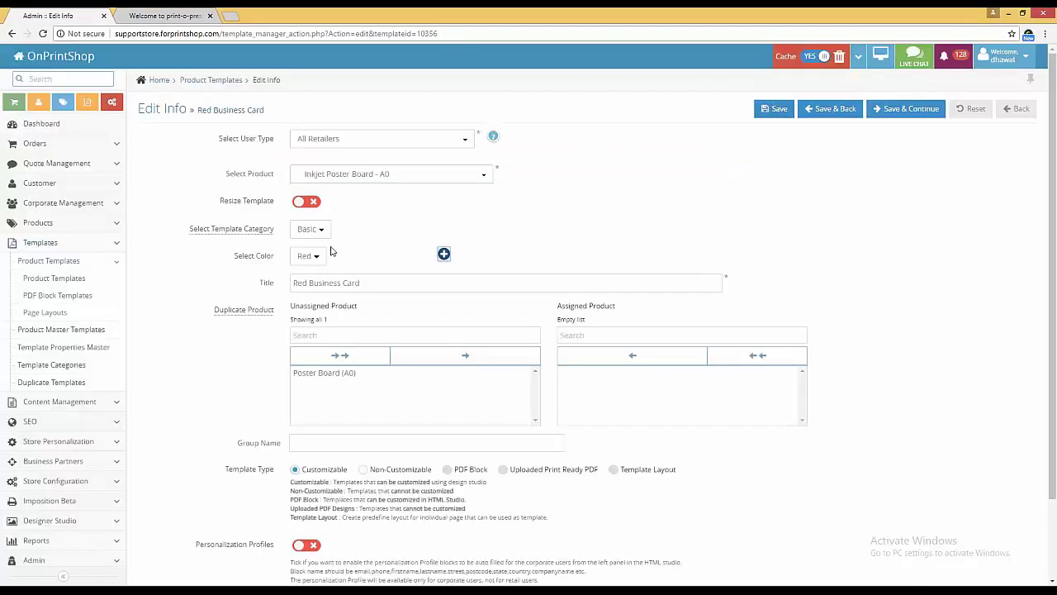
pyautogui.click(658, 282)
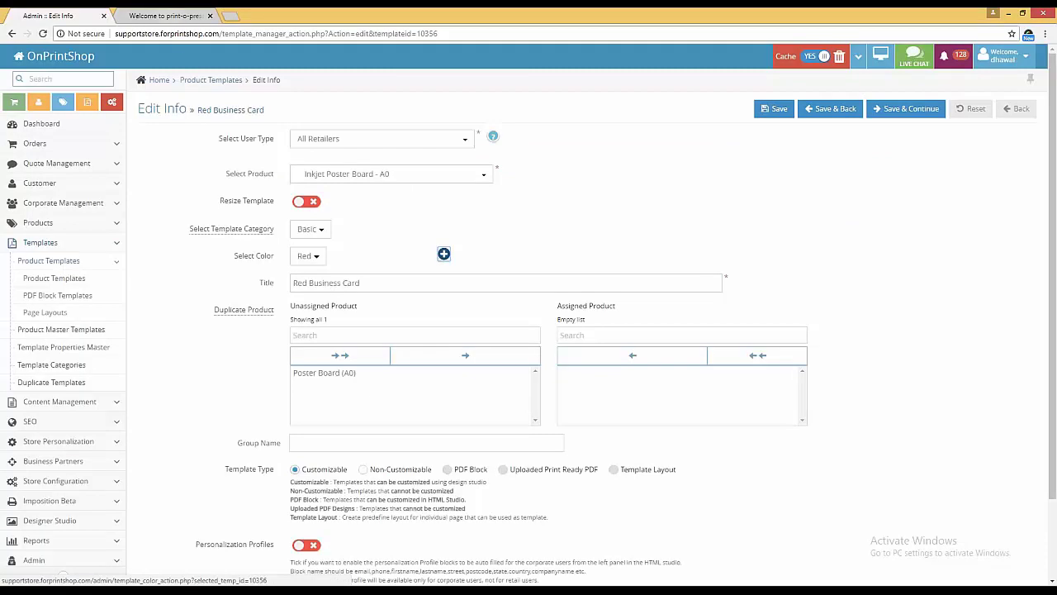
# Step: Open the Inkjet Poster Board product on the storefront and get started to its design templates
pyautogui.click(167, 20)
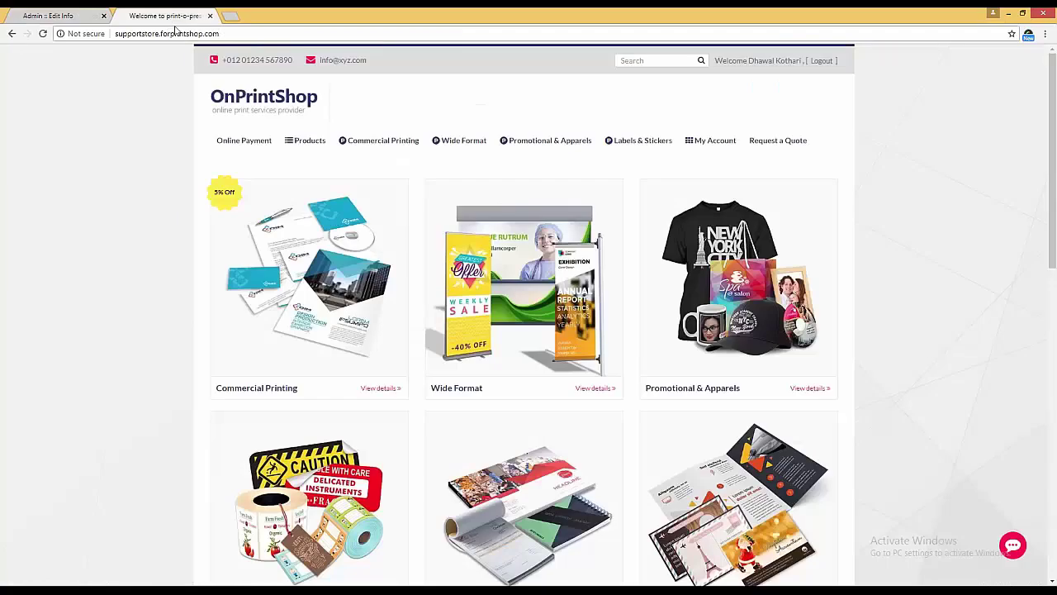
pyautogui.click(330, 170)
pyautogui.scroll(-4, 545, 322)
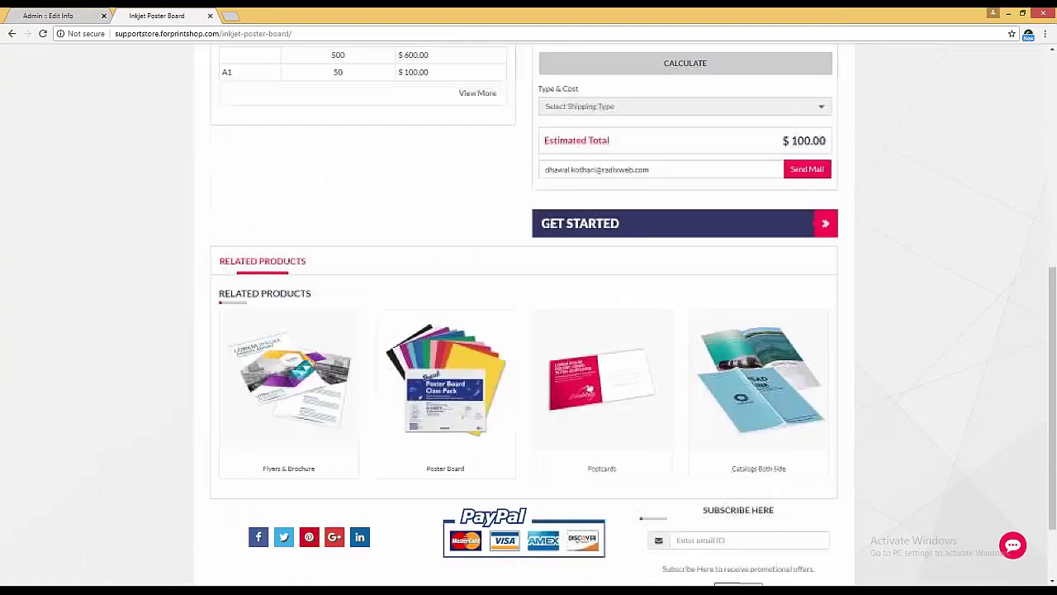
pyautogui.click(578, 227)
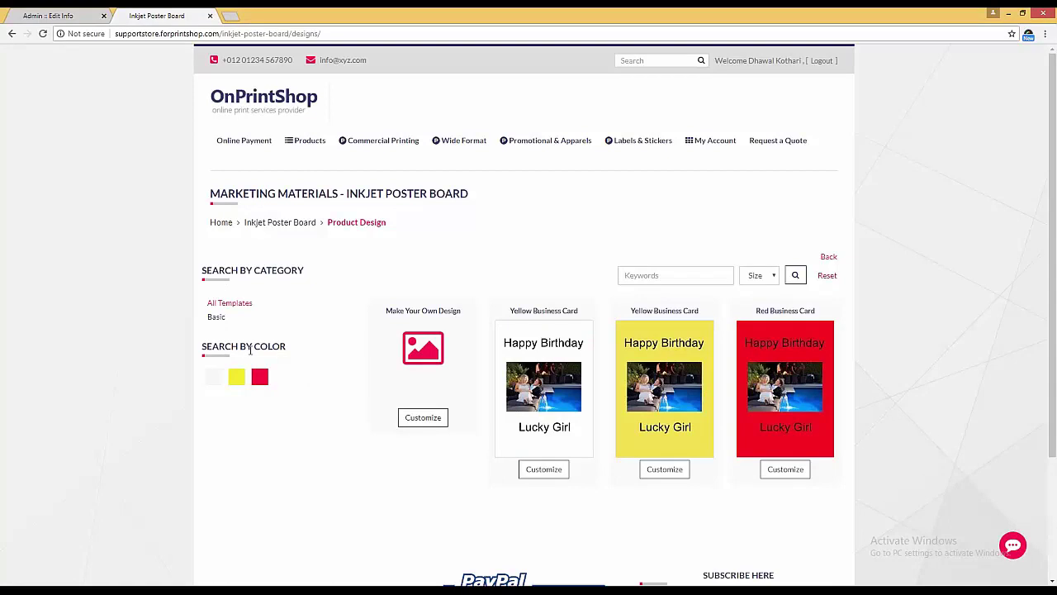
# Step: Filter the Inkjet Poster Board templates by the color red
pyautogui.click(259, 378)
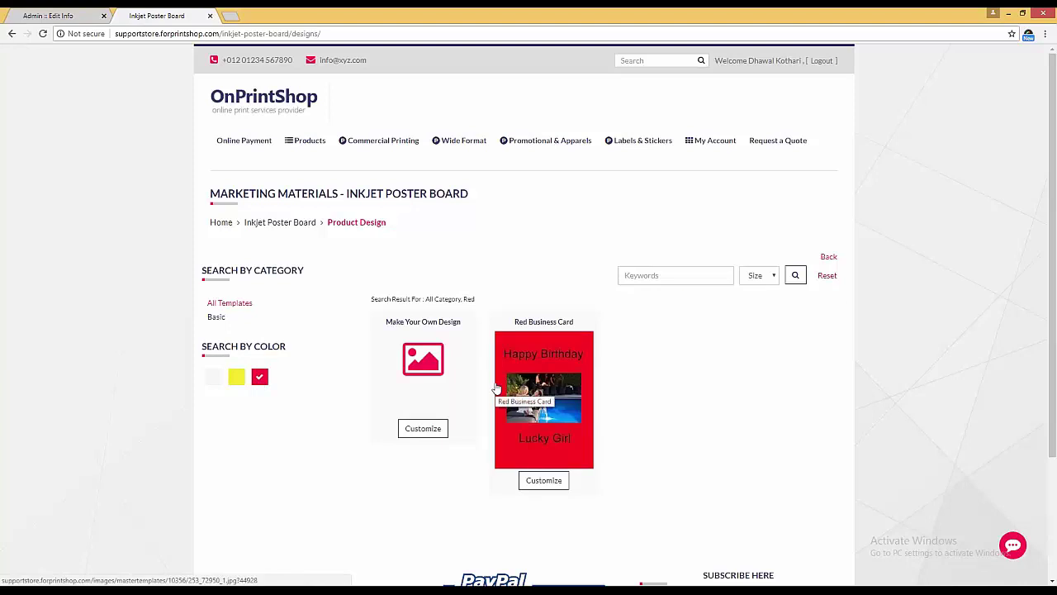
pyautogui.hotkey('alt', 'Tab')
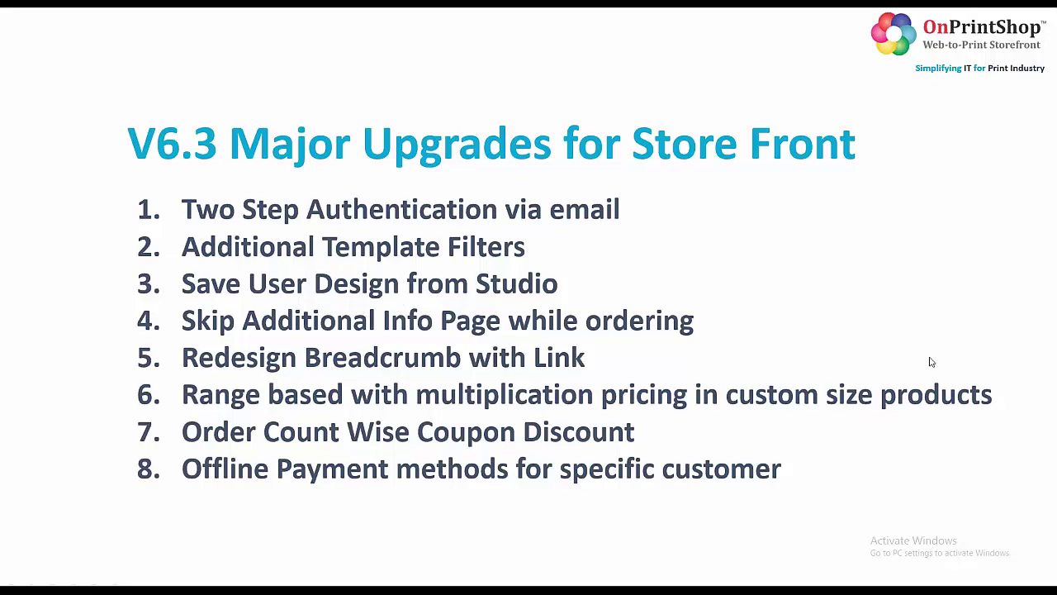
pyautogui.hotkey('alt', 'Tab')
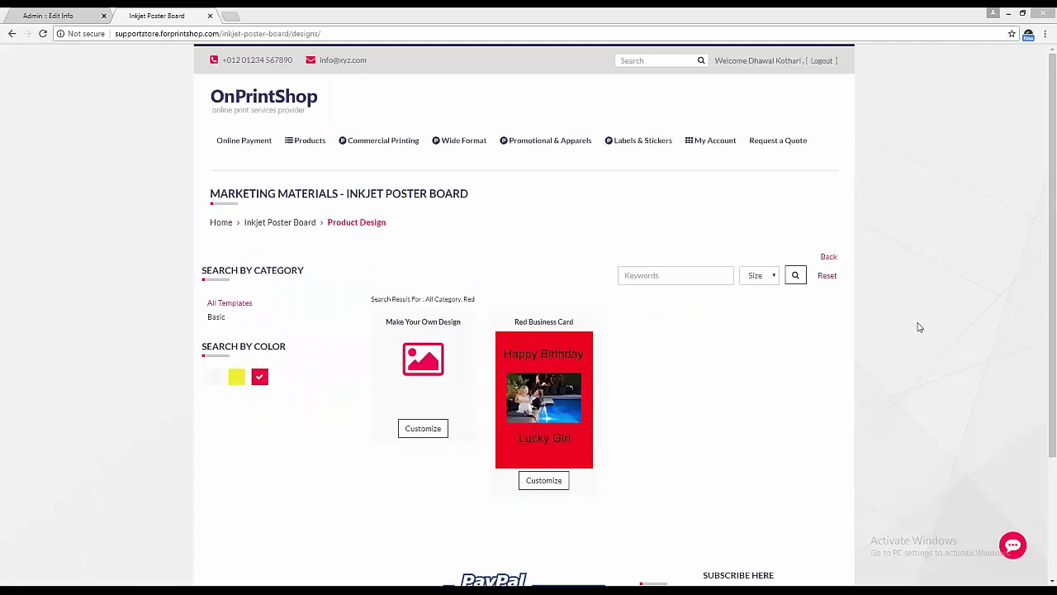
# Step: Customize the Red Business Card design by replacing the "Lucky Girl" text with the recipient's first name, and save the design
pyautogui.click(545, 481)
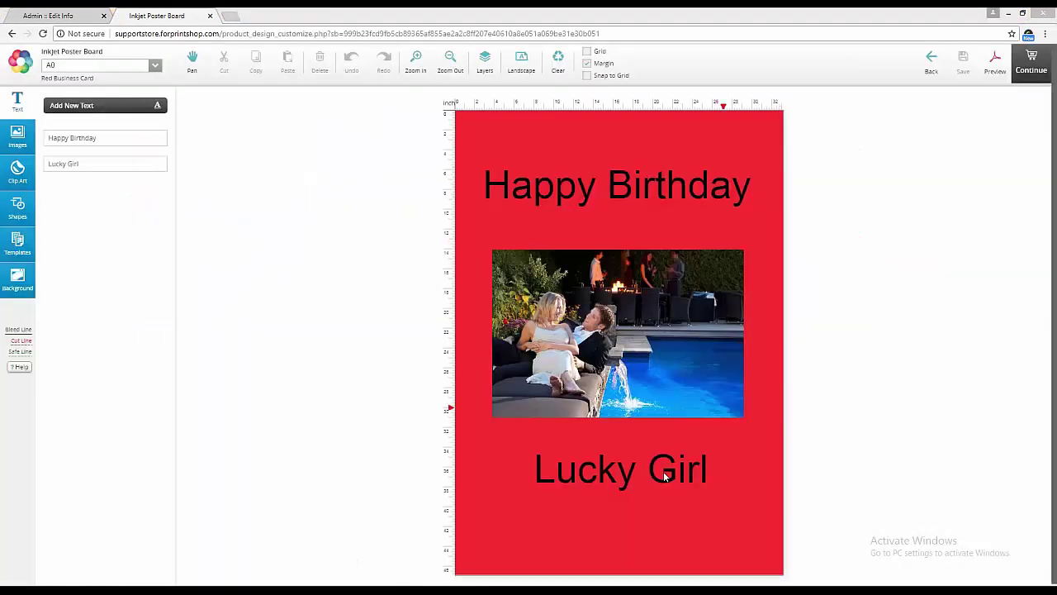
pyautogui.click(607, 475)
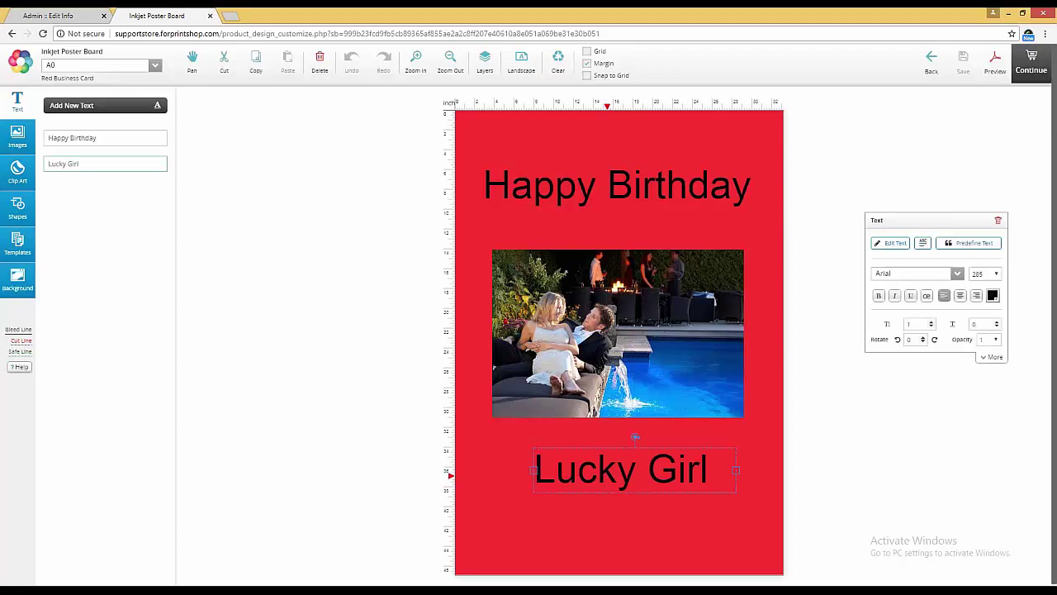
pyautogui.tripleClick(92, 166)
pyautogui.write('Melisa')
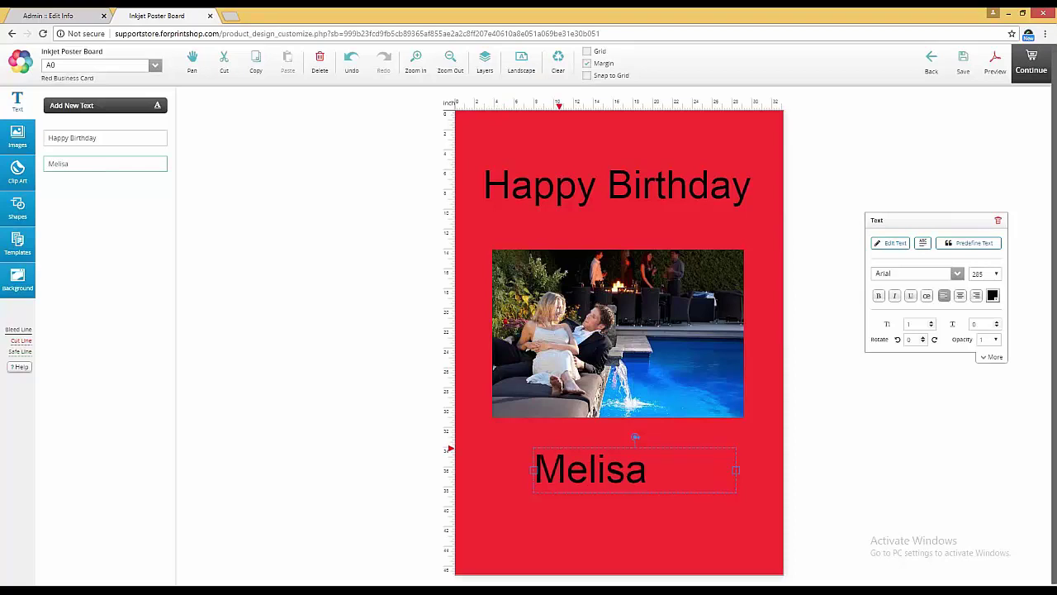
pyautogui.click(485, 473)
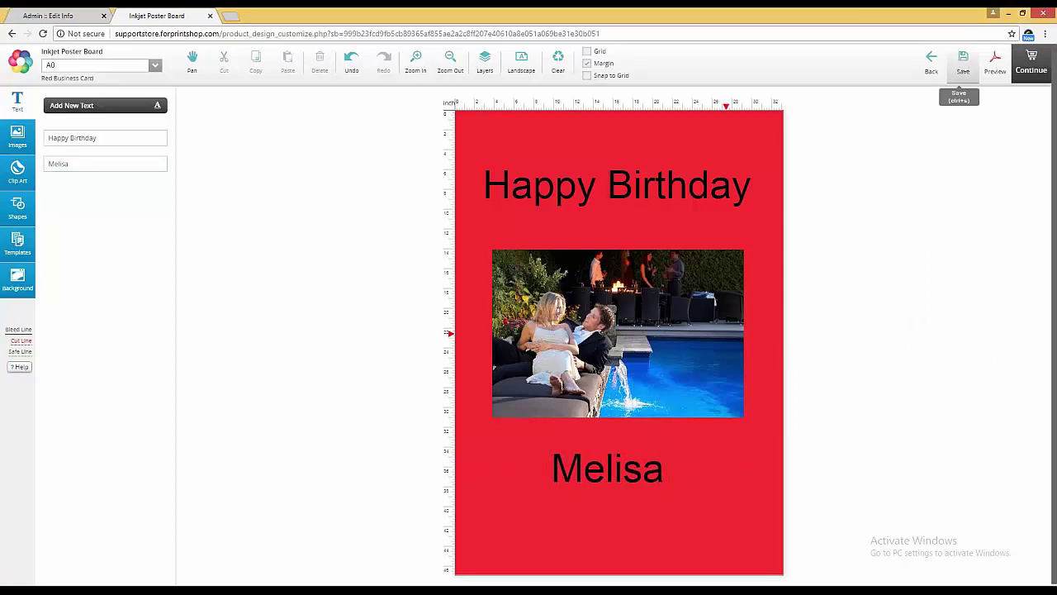
pyautogui.click(963, 63)
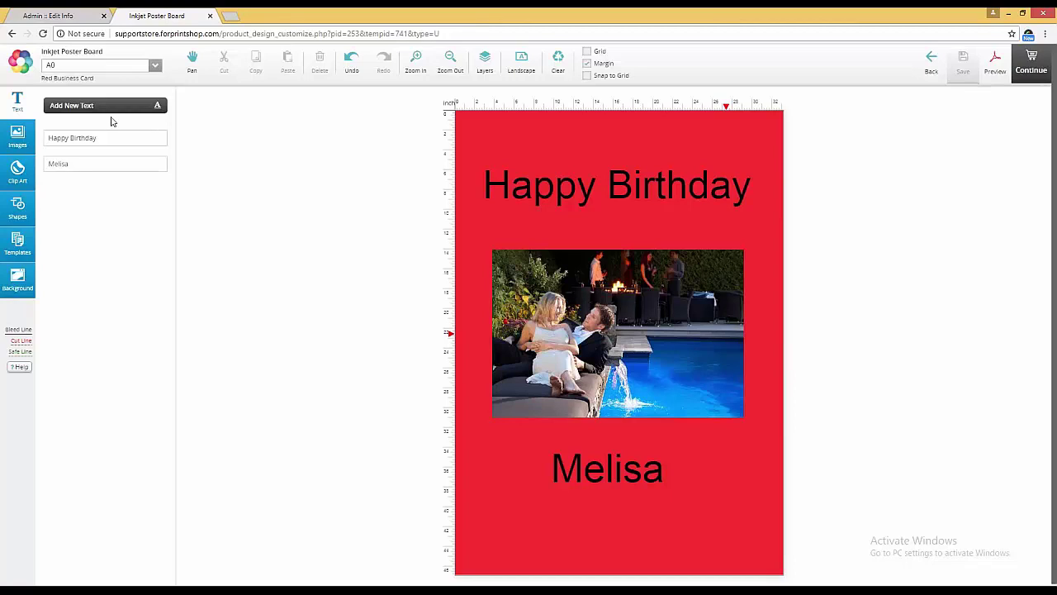
# Step: Leave the design studio and open the customer account's Portfolio to see the saved designs
pyautogui.click(11, 33)
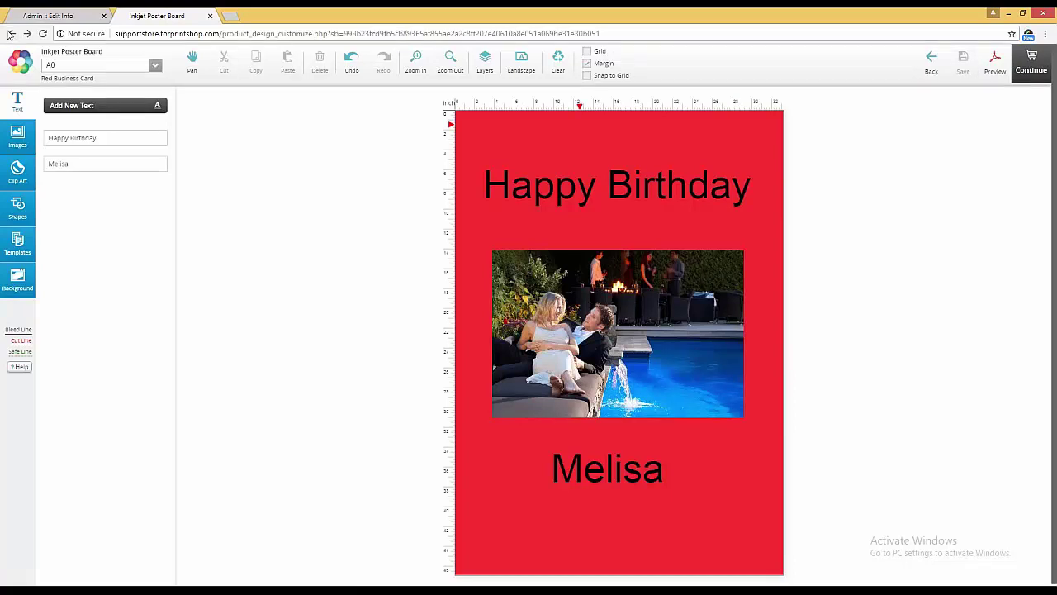
pyautogui.click(11, 33)
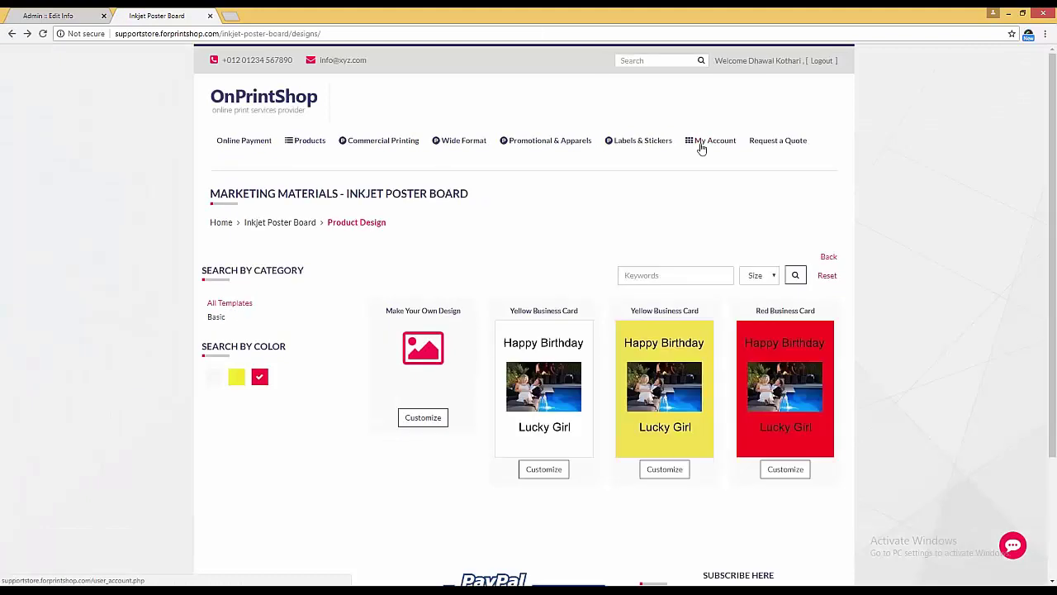
pyautogui.moveTo(701, 147)
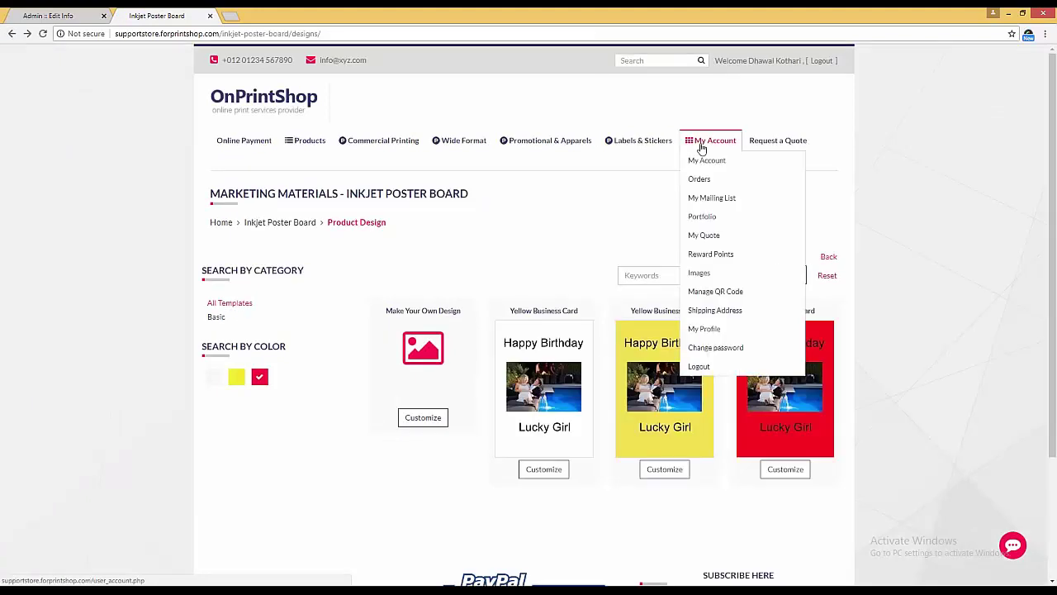
pyautogui.click(701, 217)
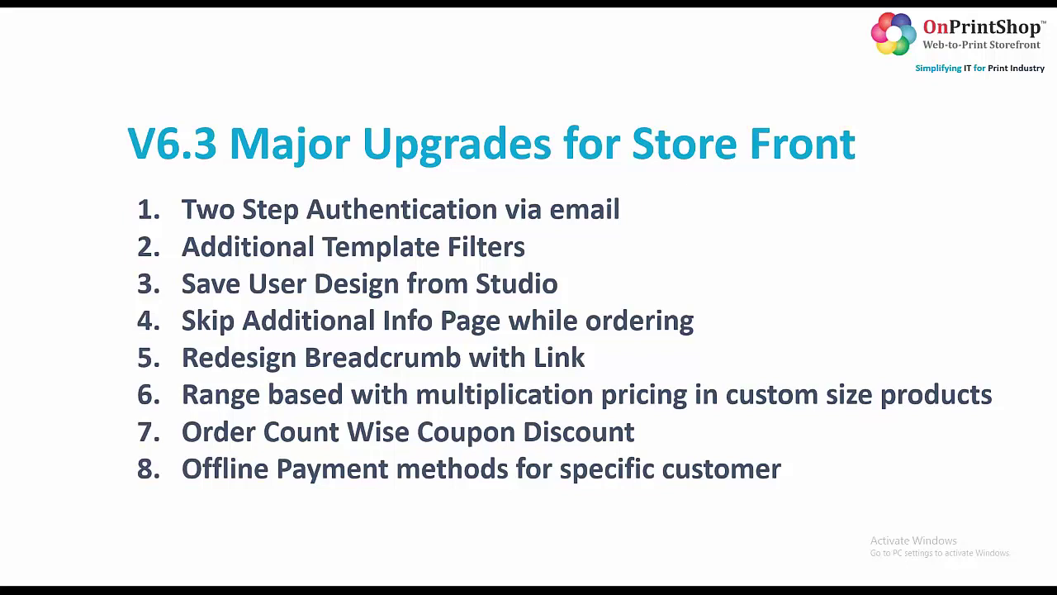
# Step: Switch to the admin product list, open the settings of the first Standard Business Cards product, and locate the Skip Additional Info Page option
pyautogui.hotkey('alt', 'Tab')
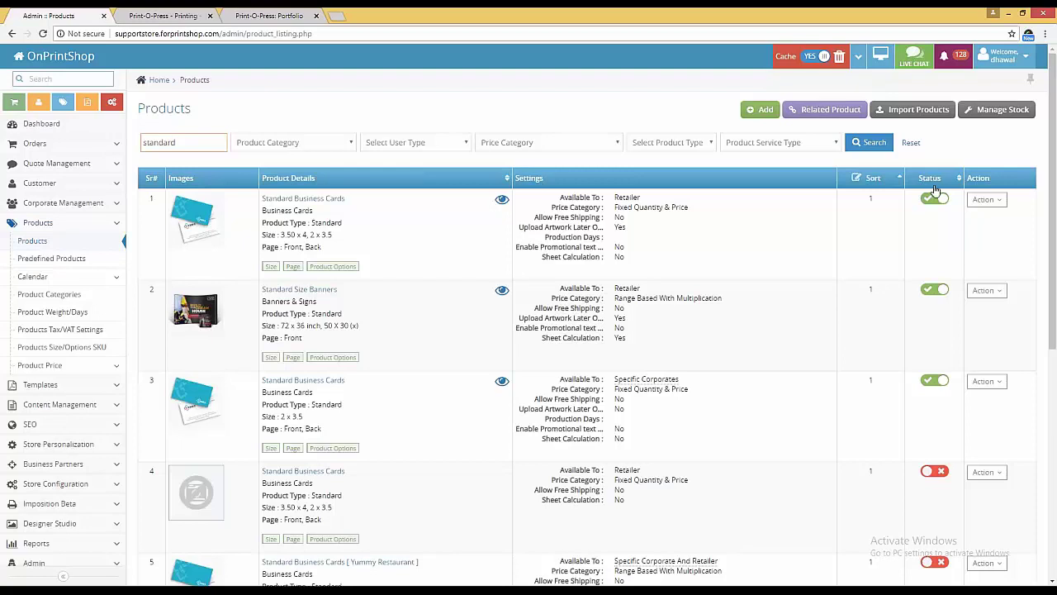
pyautogui.click(987, 205)
pyautogui.click(987, 205)
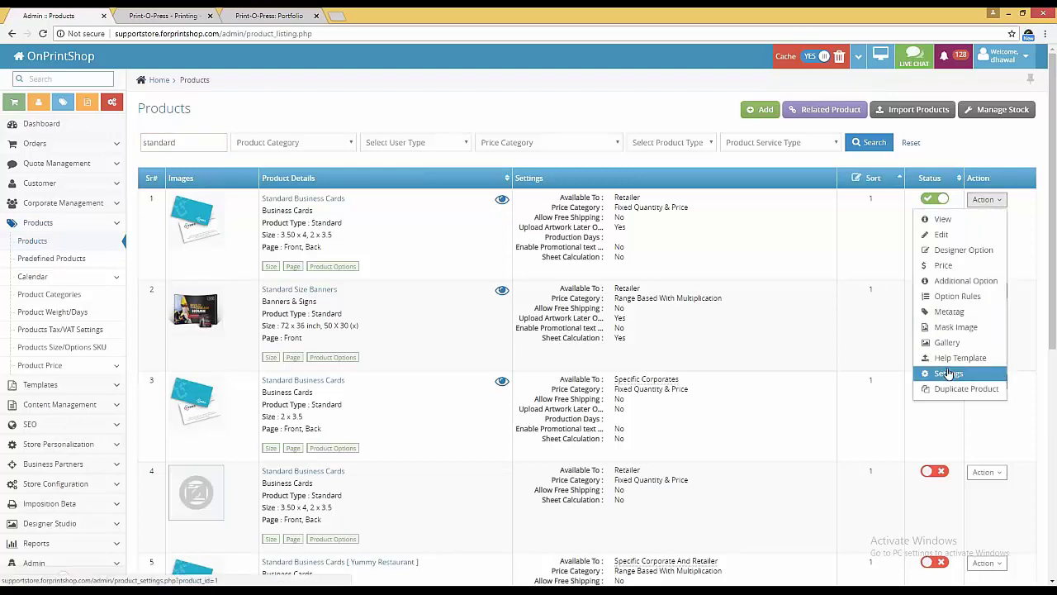
pyautogui.click(948, 373)
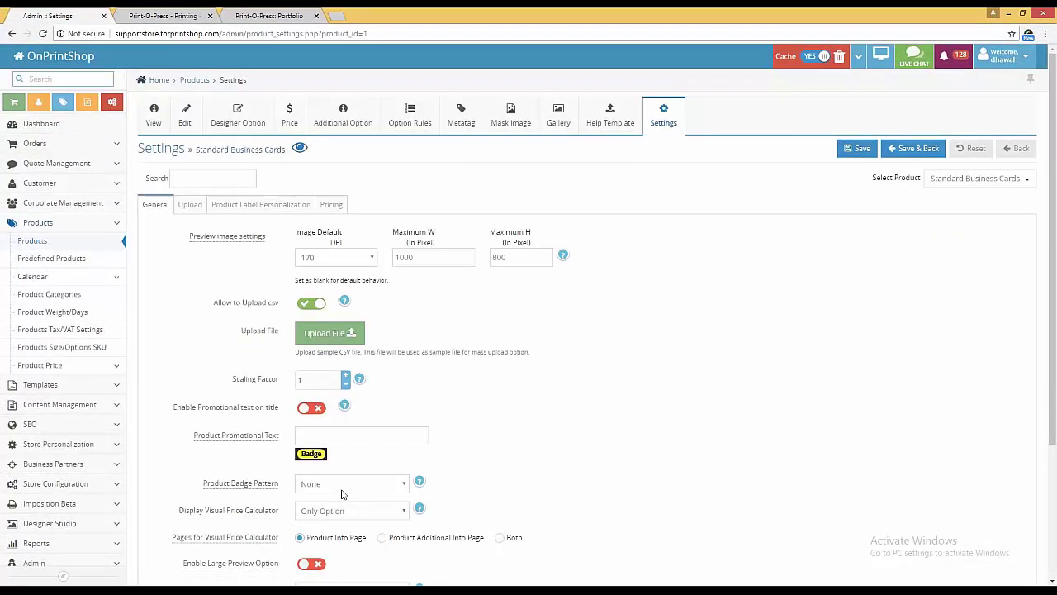
pyautogui.scroll(-2, 343, 493)
pyautogui.moveTo(198, 542); pyautogui.dragTo(273, 545)
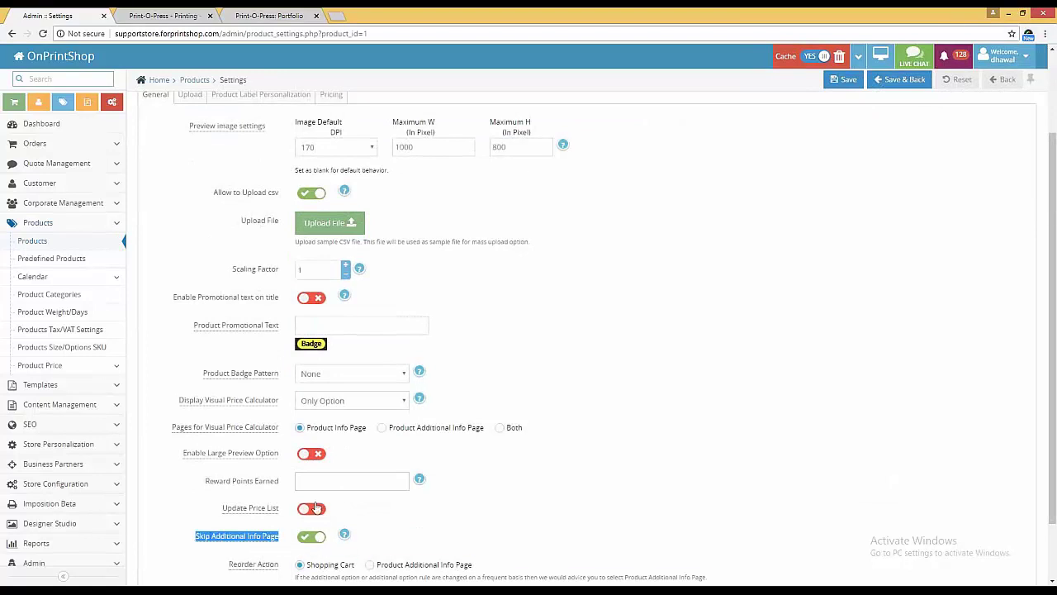
pyautogui.scroll(2, 320, 546)
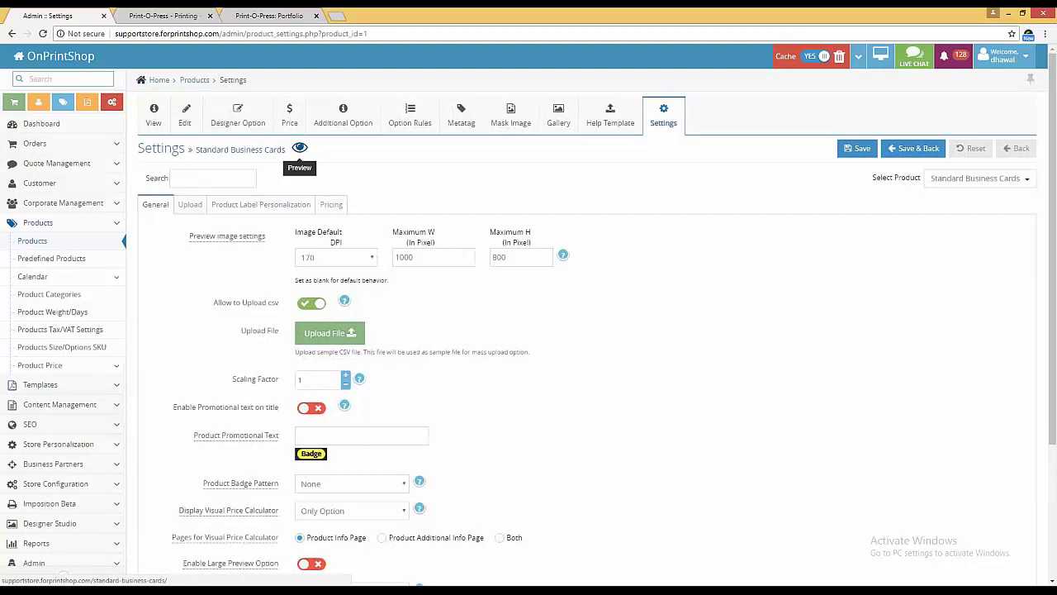
# Step: Preview the Standard Business Cards product on the storefront and get started with its design in the studio
pyautogui.click(299, 147)
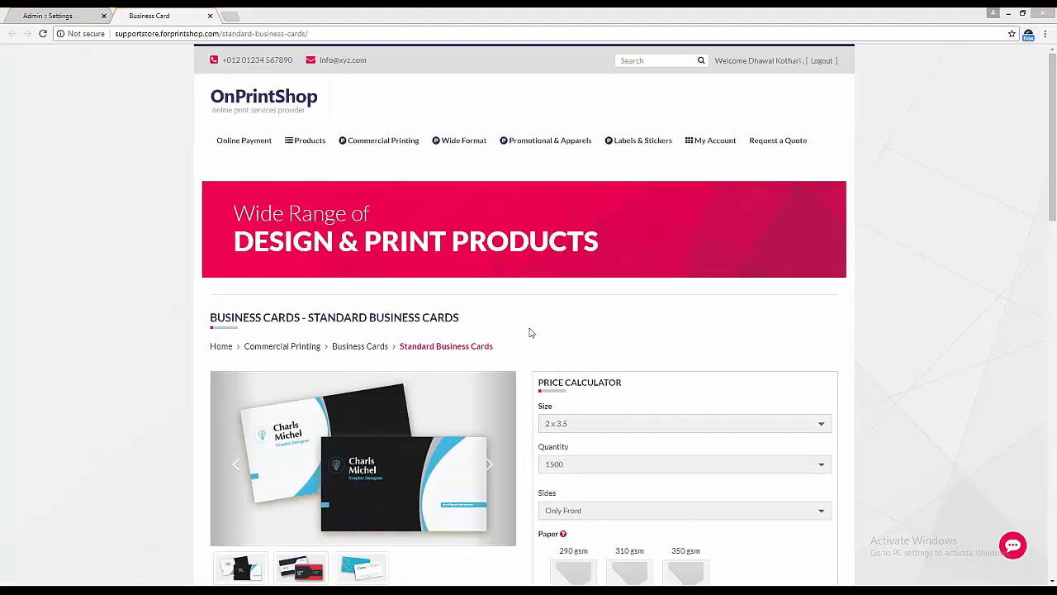
pyautogui.scroll(-9, 756, 244)
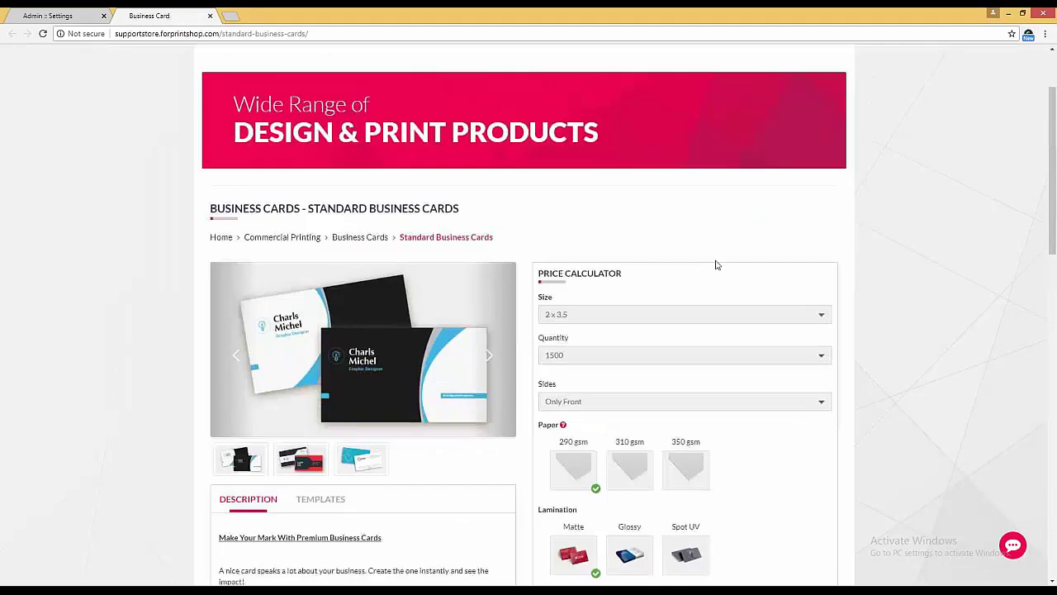
pyautogui.scroll(-2, 602, 411)
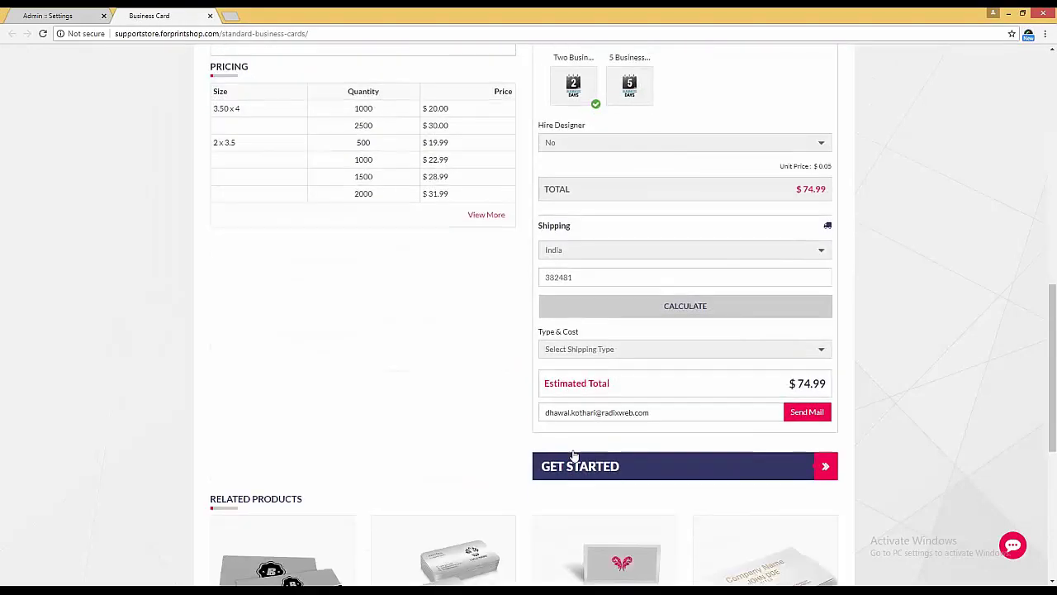
pyautogui.click(539, 340)
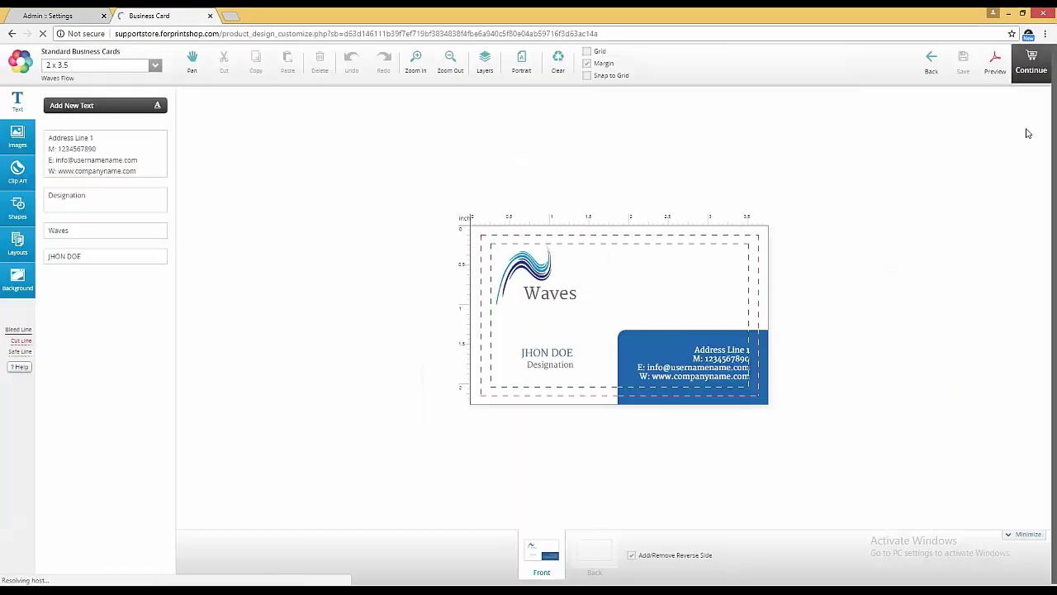
# Step: Continue from the design studio with the Waves Flow card to the shopping cart and dismiss the related products
pyautogui.click(1032, 66)
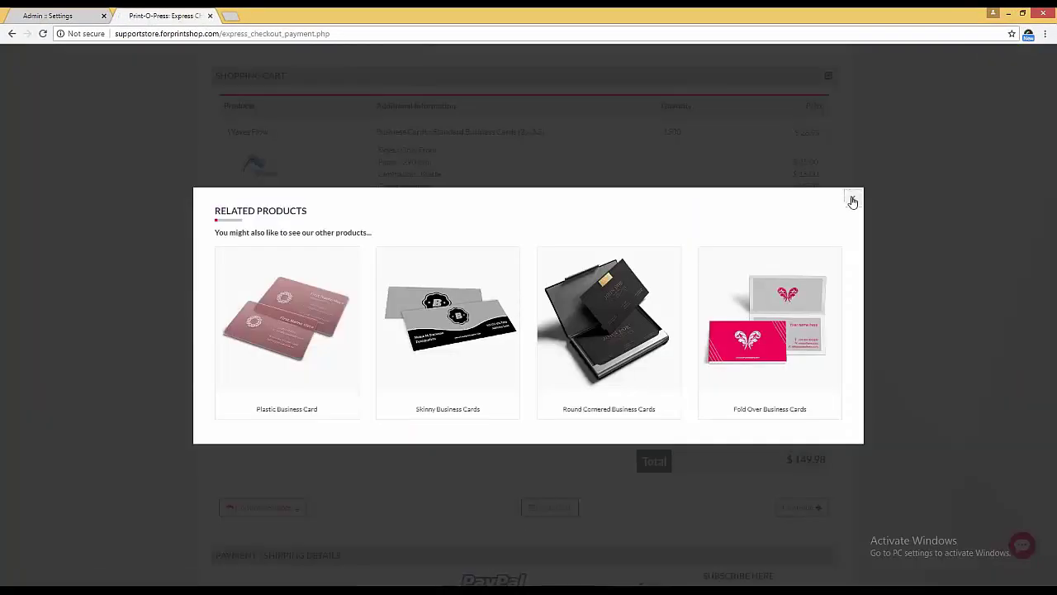
pyautogui.click(852, 200)
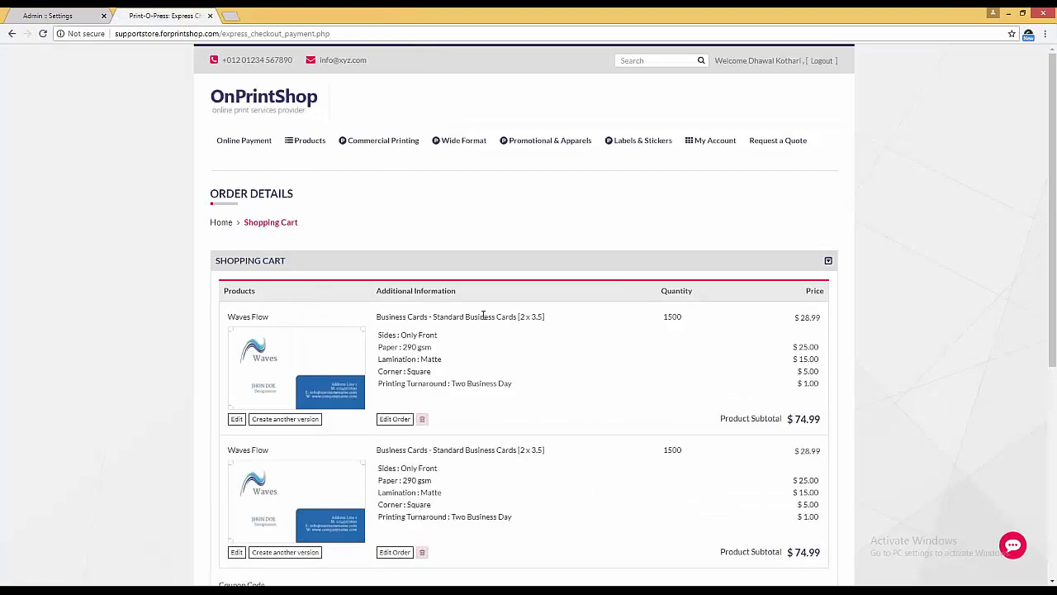
pyautogui.scroll(-1, 483, 315)
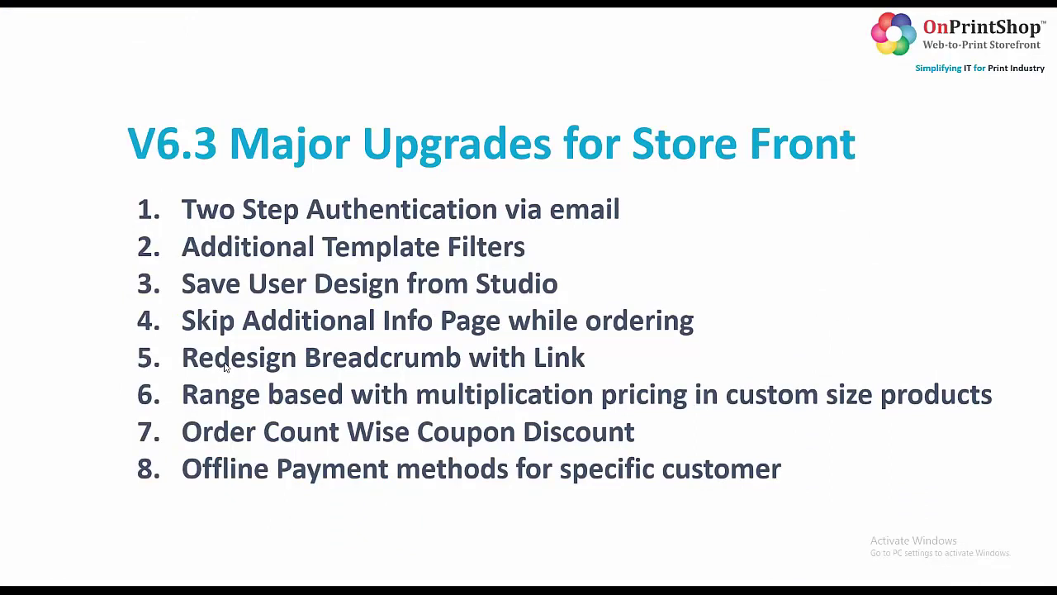
# Step: Look at the shopping cart's breadcrumb, then open the Breadcrumbs page under Content Management in the admin site
pyautogui.hotkey('alt', 'Tab')
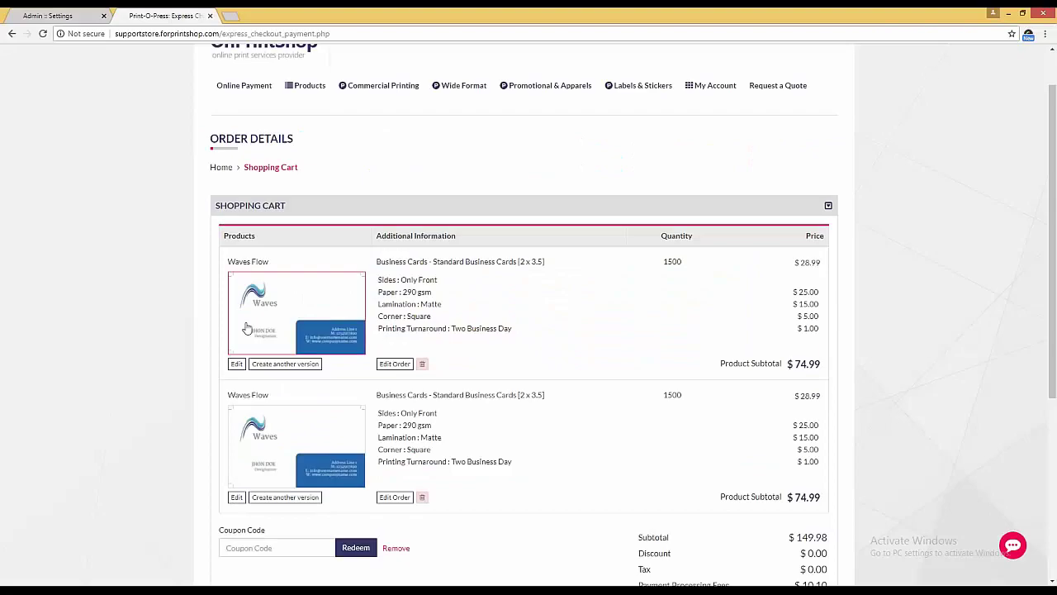
pyautogui.scroll(1, 258, 256)
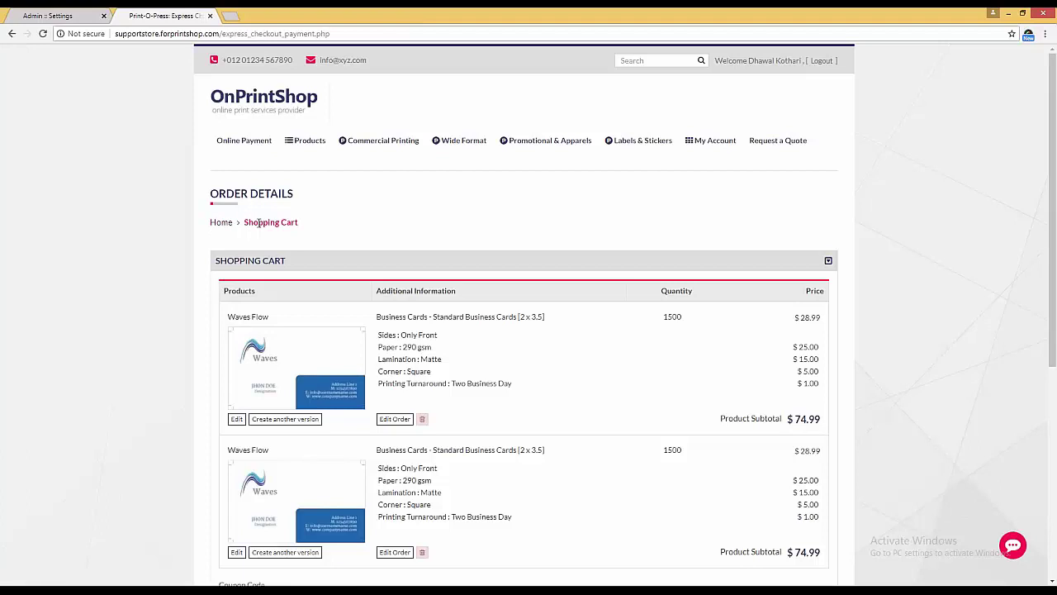
pyautogui.click(66, 18)
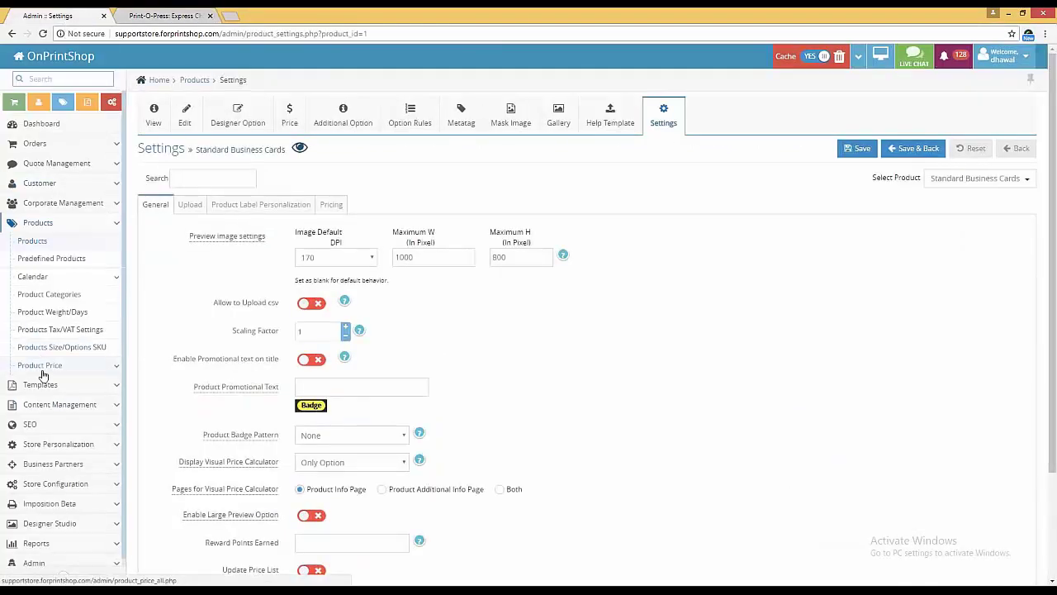
pyautogui.click(45, 408)
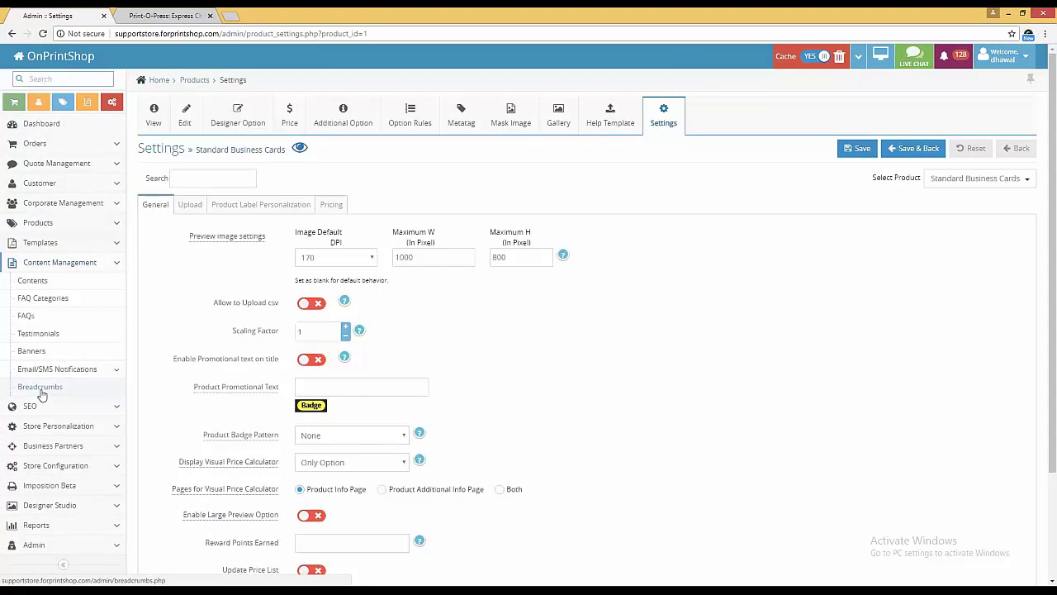
pyautogui.click(39, 388)
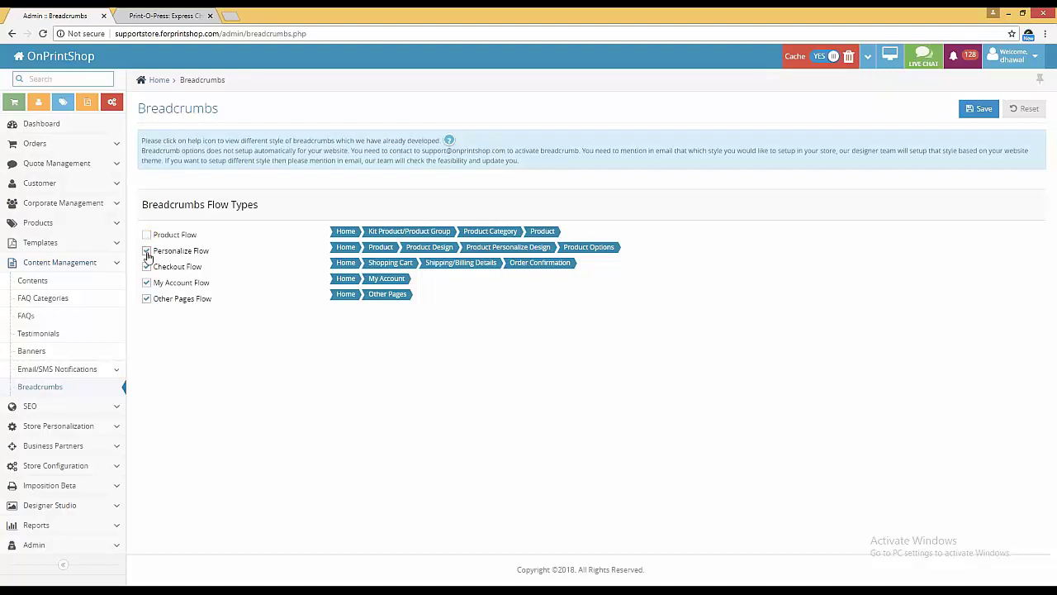
# Step: Enable the Product Flow and Personalize Flow breadcrumbs, and view the help on the available breadcrumb styles
pyautogui.click(147, 252)
pyautogui.click(147, 236)
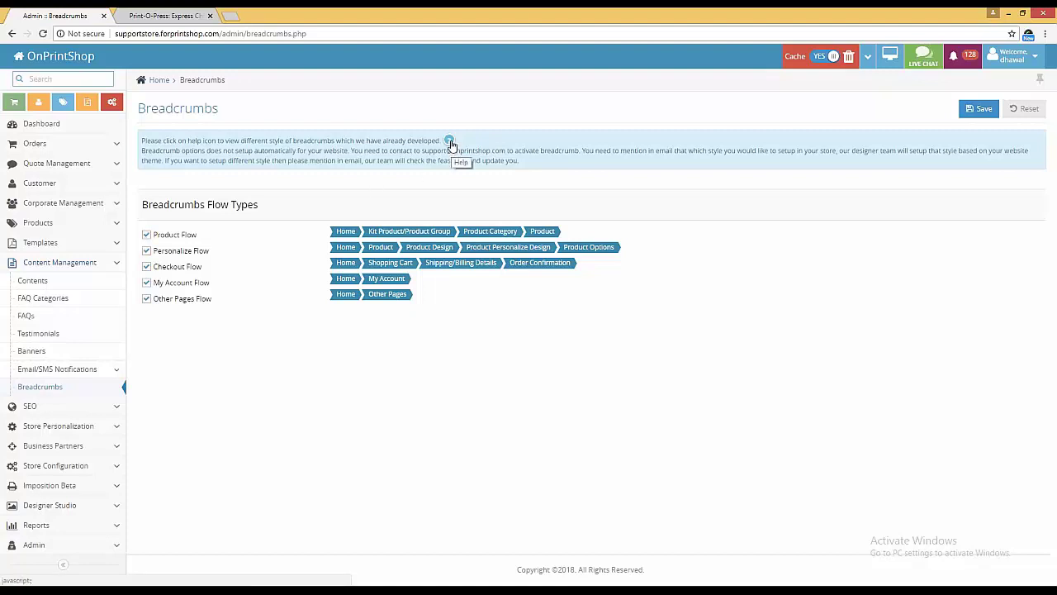
pyautogui.click(449, 142)
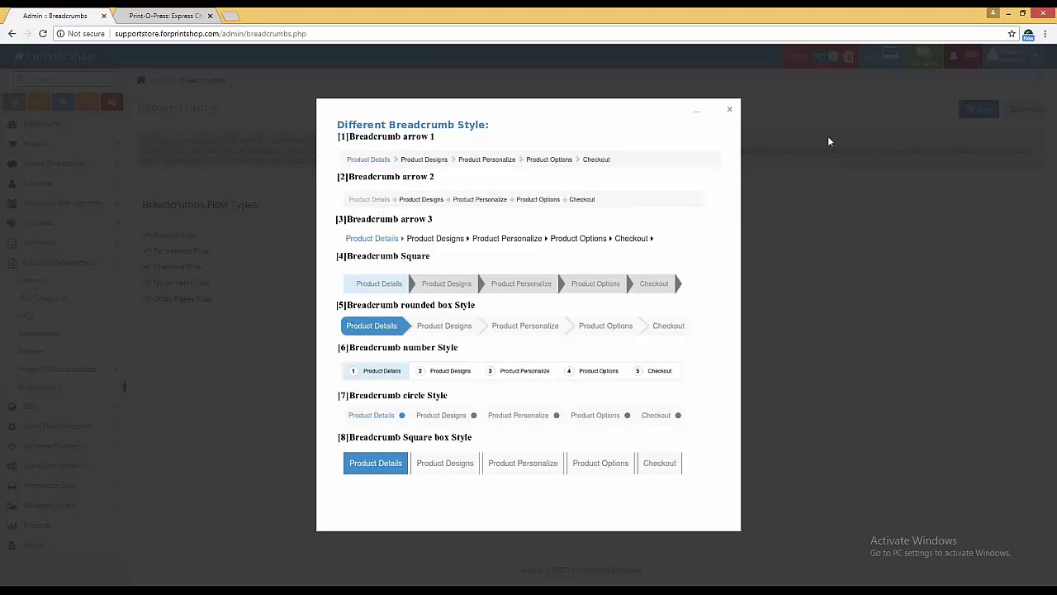
pyautogui.click(731, 113)
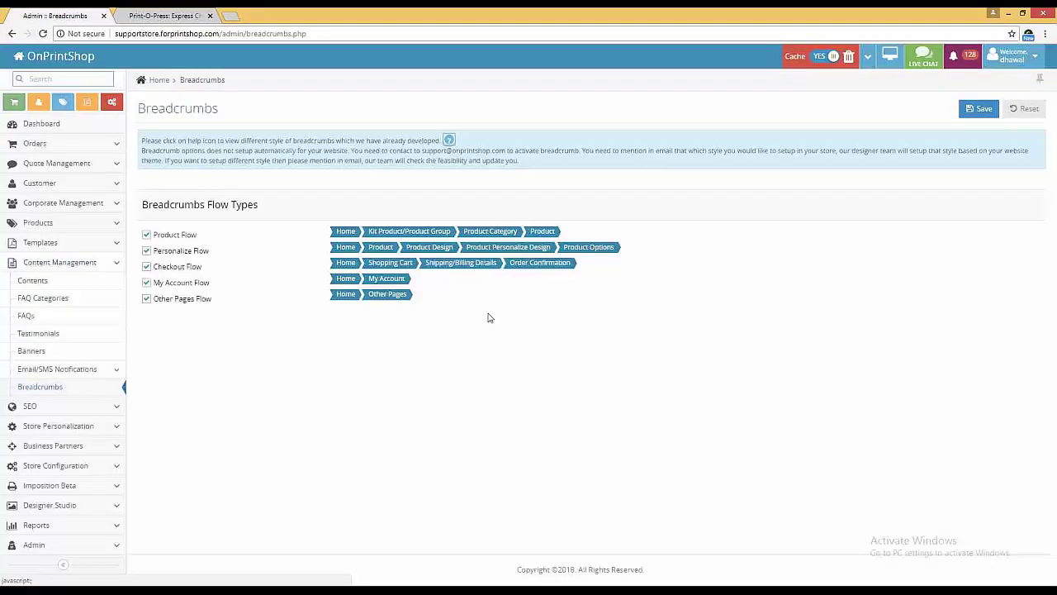
# Step: Open the store configuration settings and search them for "bread"
pyautogui.click(80, 469)
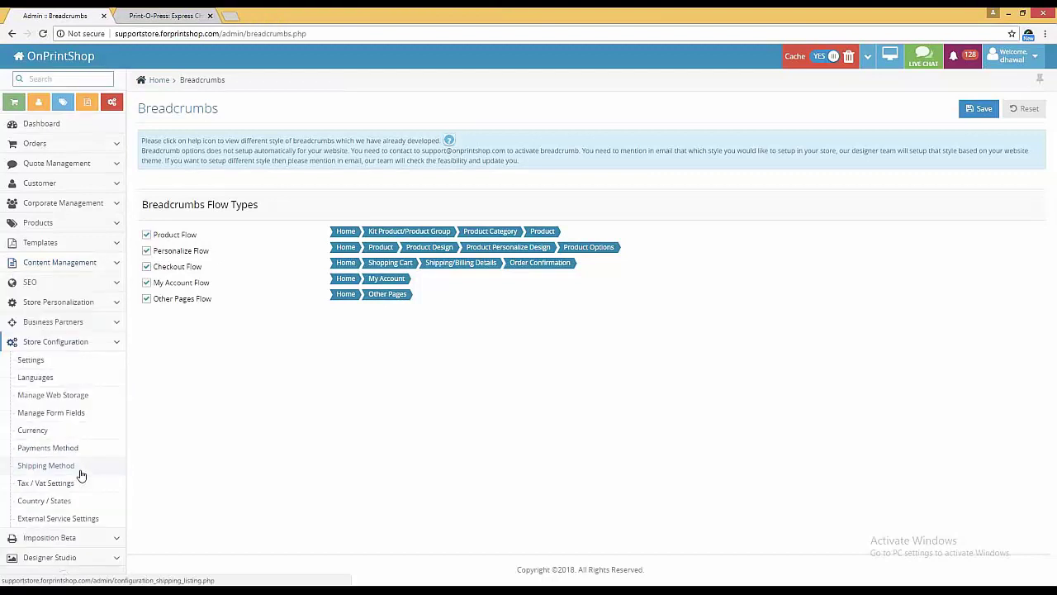
pyautogui.click(49, 360)
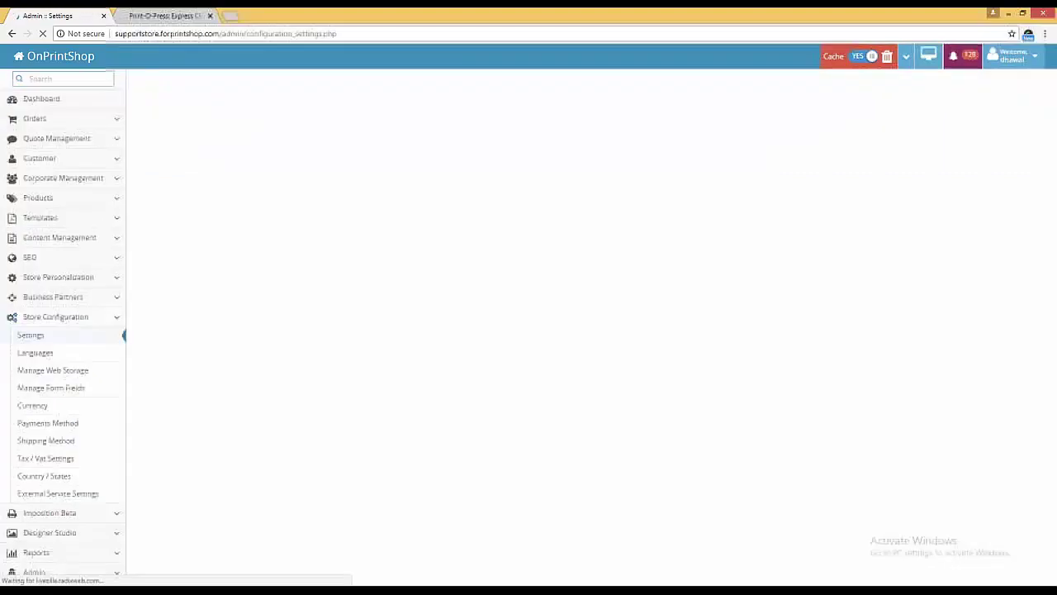
pyautogui.click(198, 138)
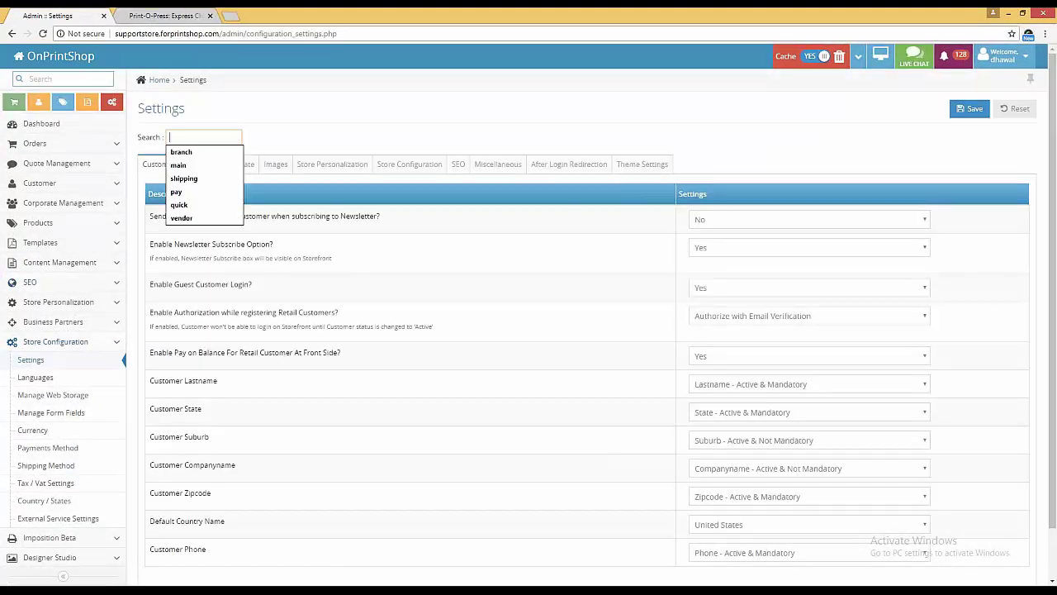
pyautogui.write('br')
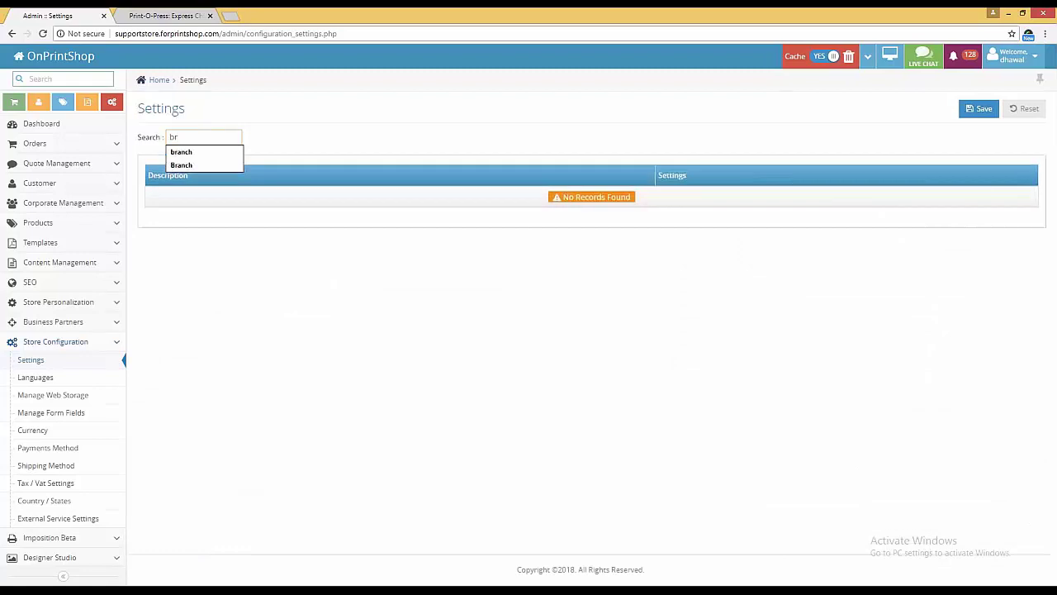
pyautogui.write('ead')
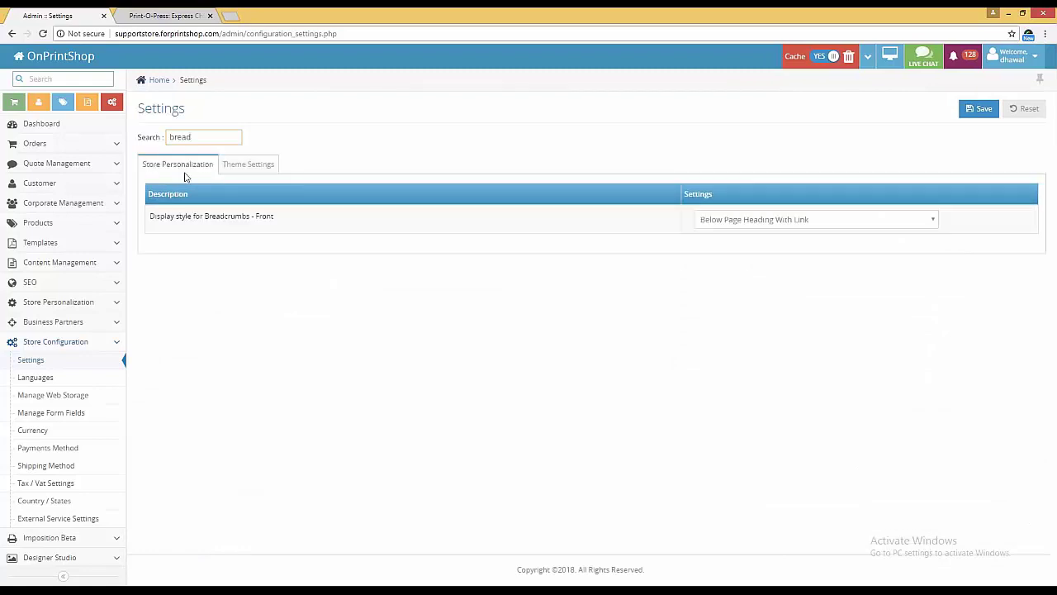
# Step: Review the available options for the theme's Breadcrumb Layout style and for the storefront's Display style for Breadcrumbs
pyautogui.click(272, 169)
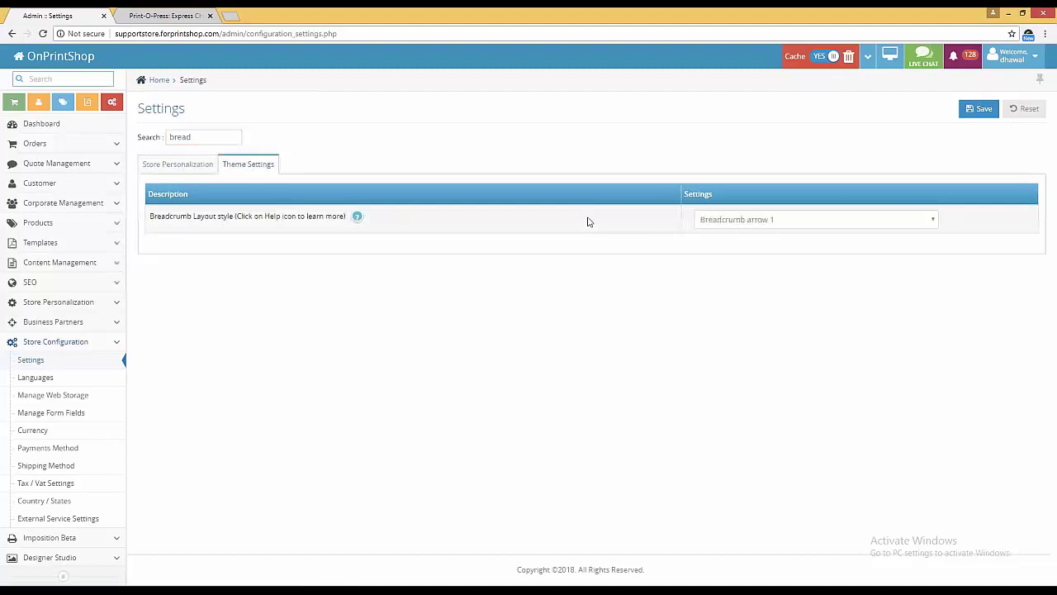
pyautogui.click(731, 228)
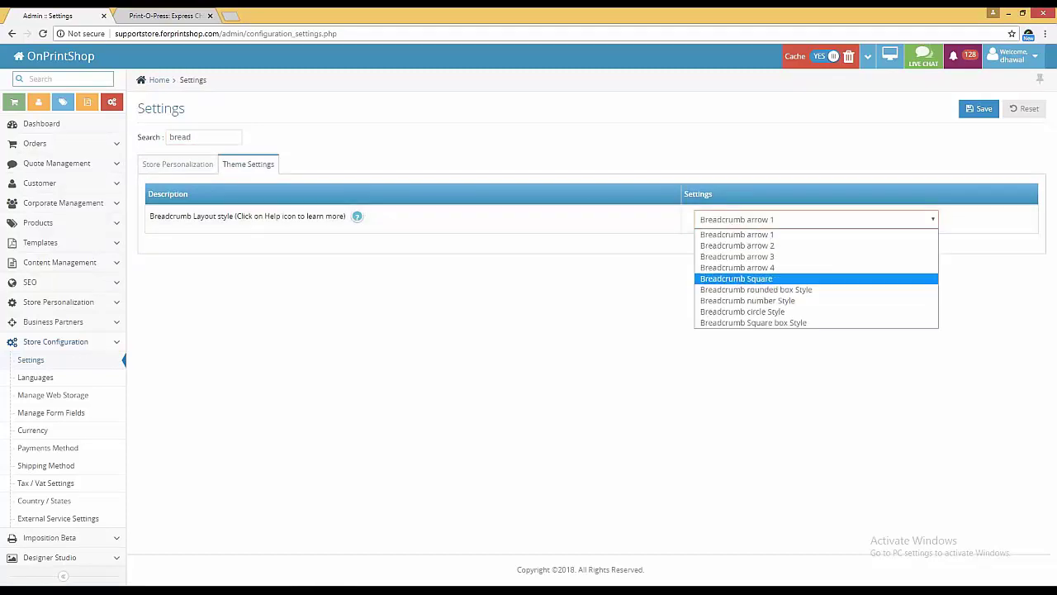
pyautogui.click(193, 173)
pyautogui.click(193, 173)
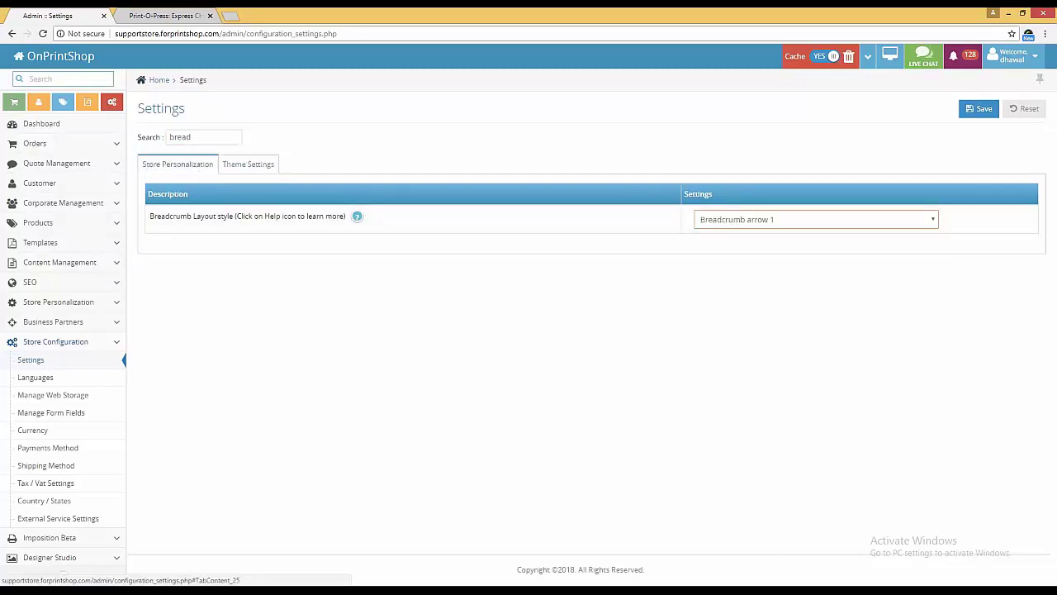
pyautogui.click(710, 221)
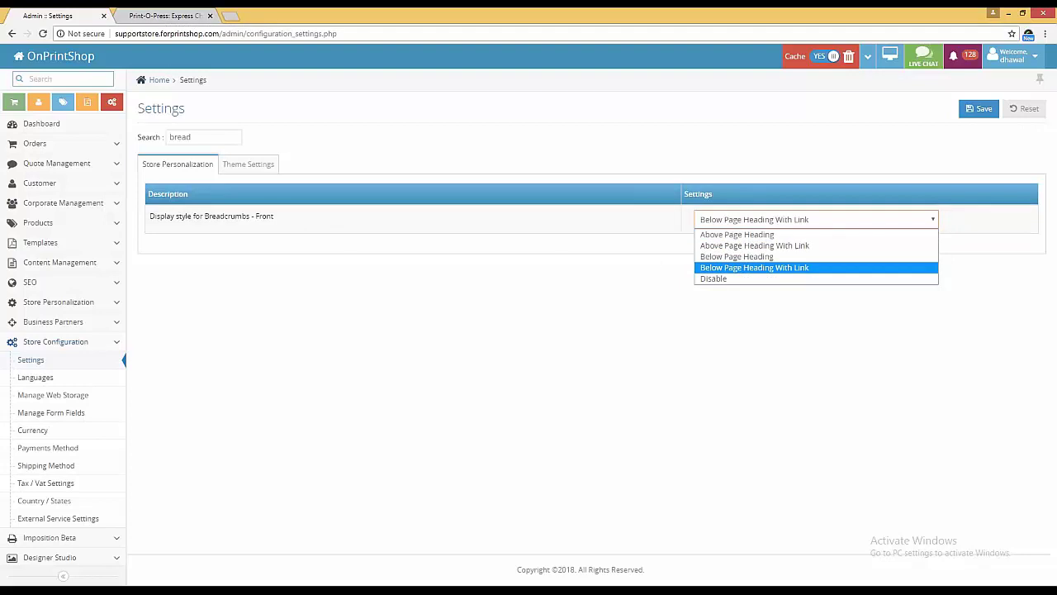
# Step: Open the Standard Business Cards product on the storefront and follow the Home link in its breadcrumb
pyautogui.click(165, 15)
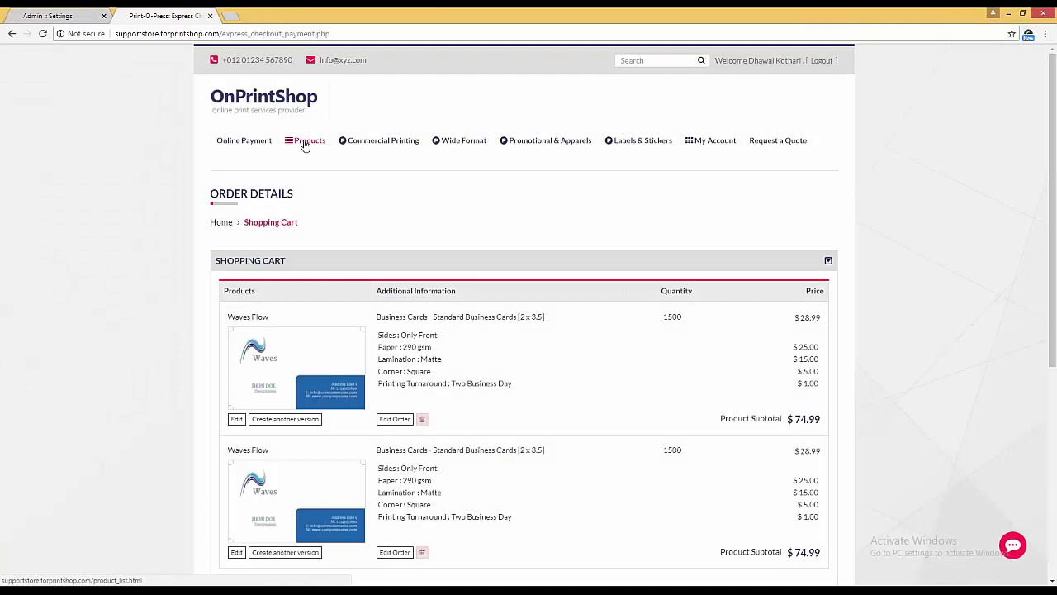
pyautogui.moveTo(304, 140)
pyautogui.moveTo(460, 160)
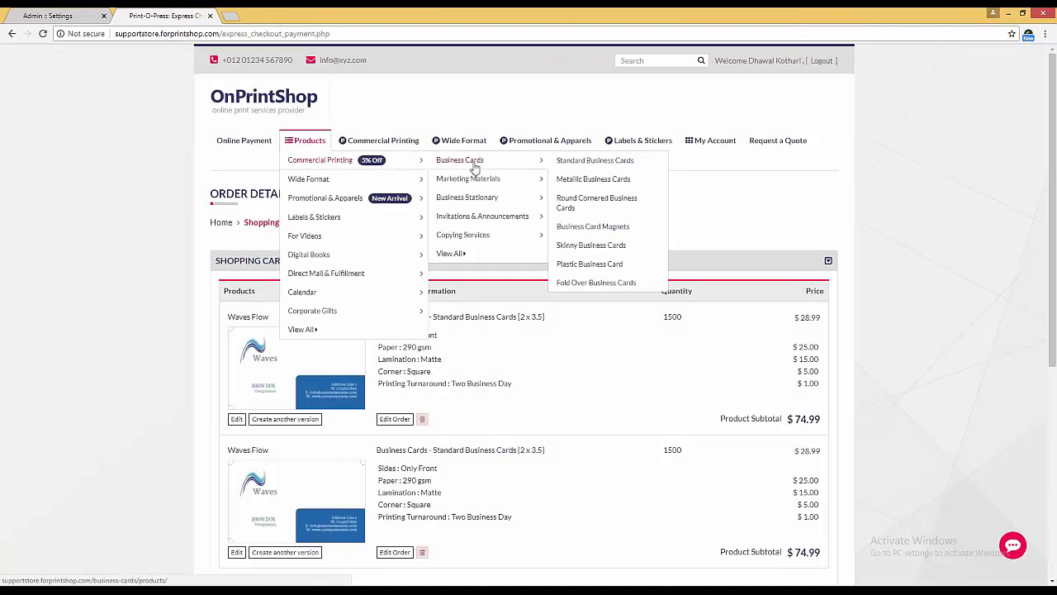
pyautogui.click(578, 163)
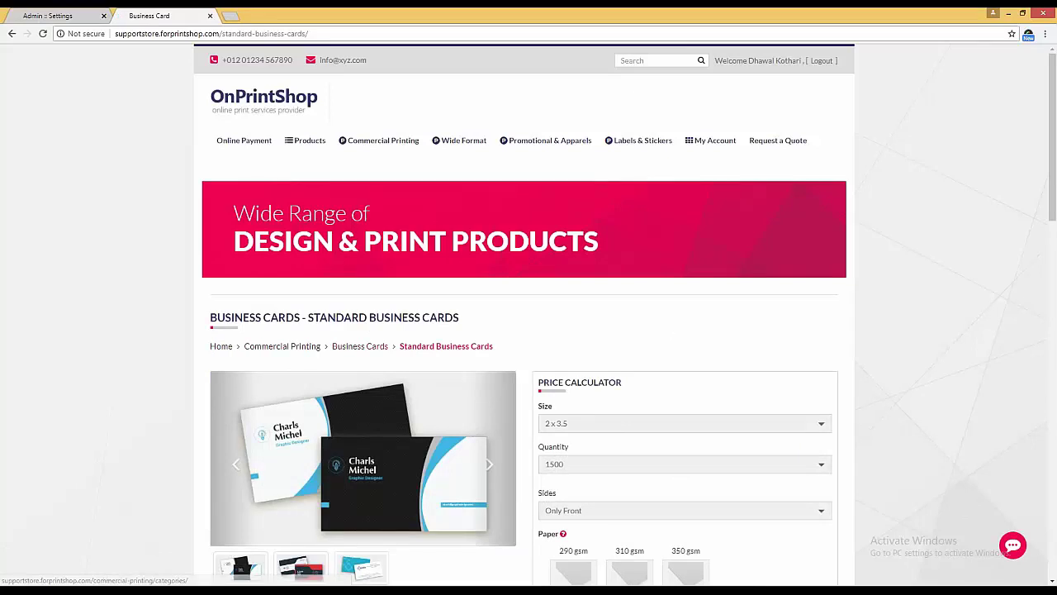
pyautogui.click(222, 347)
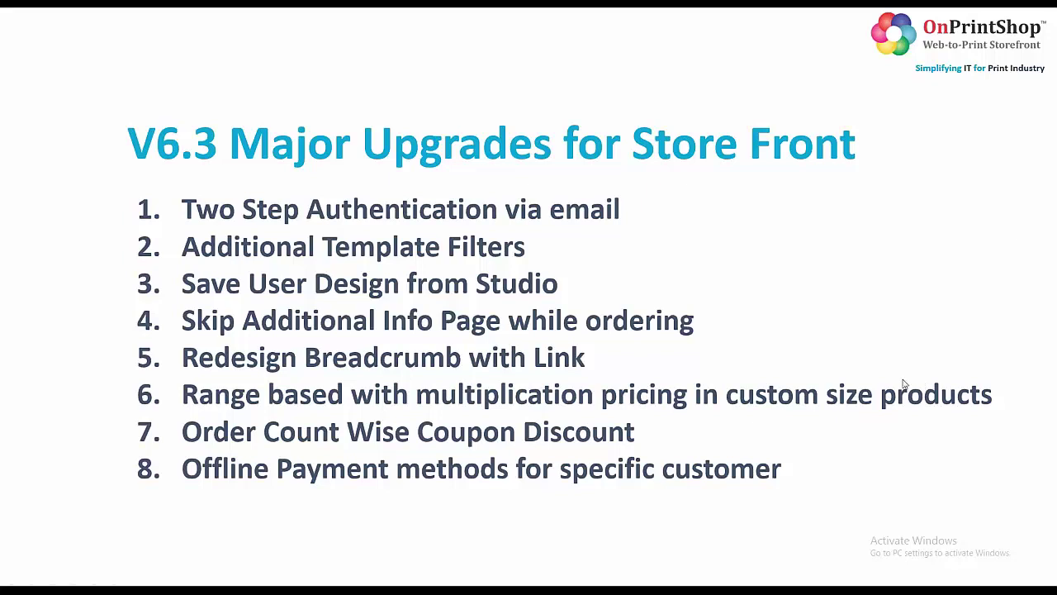
# Step: Open the Custom Size Banners product on the storefront and check its price for quantities of 2 and 10
pyautogui.hotkey('alt', 'Tab')
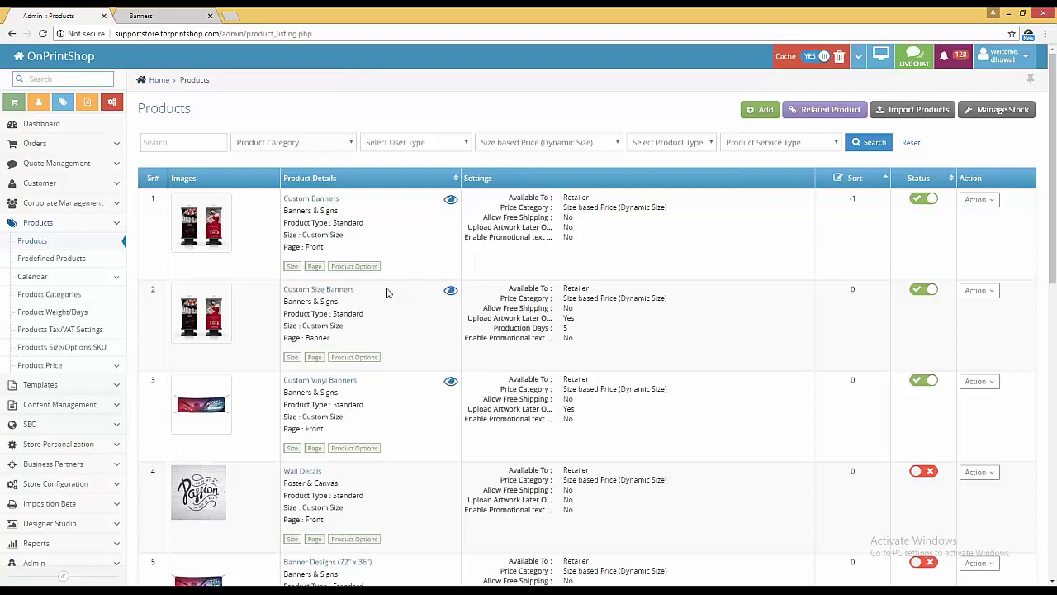
pyautogui.click(171, 18)
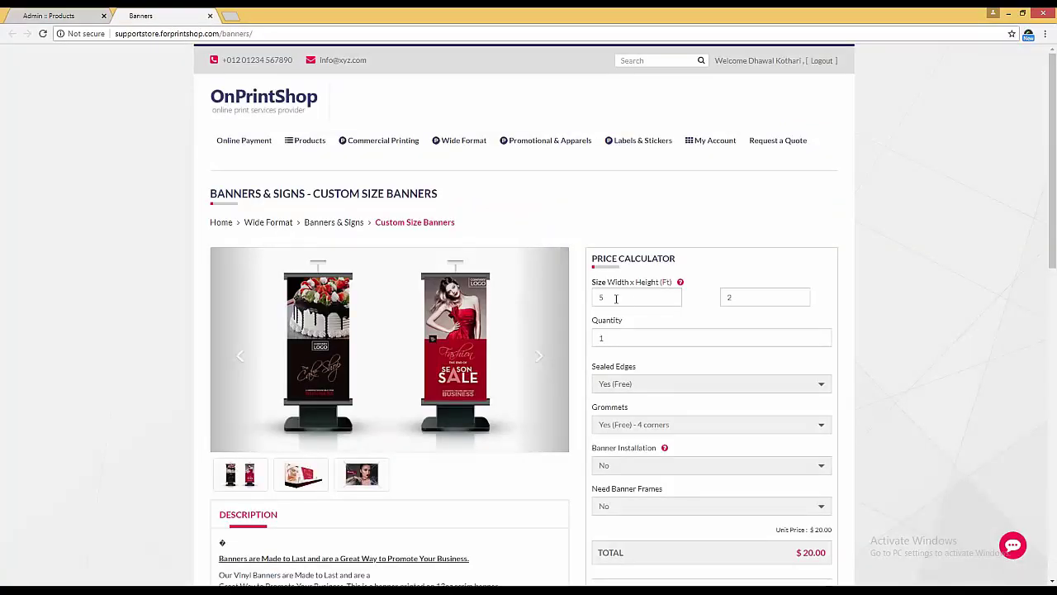
pyautogui.scroll(-1, 629, 301)
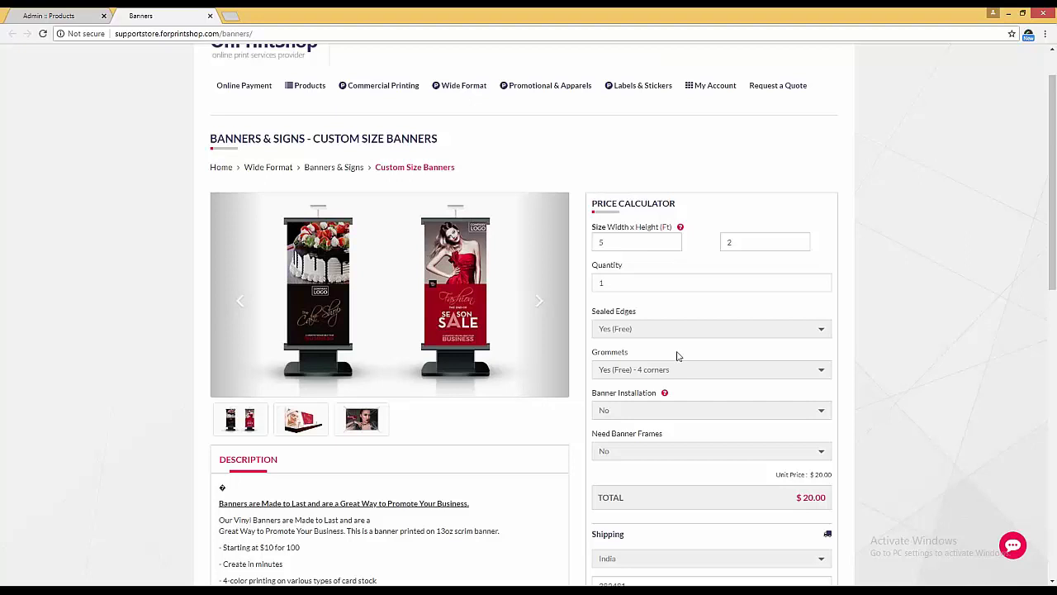
pyautogui.doubleClick(641, 286)
pyautogui.write('2')
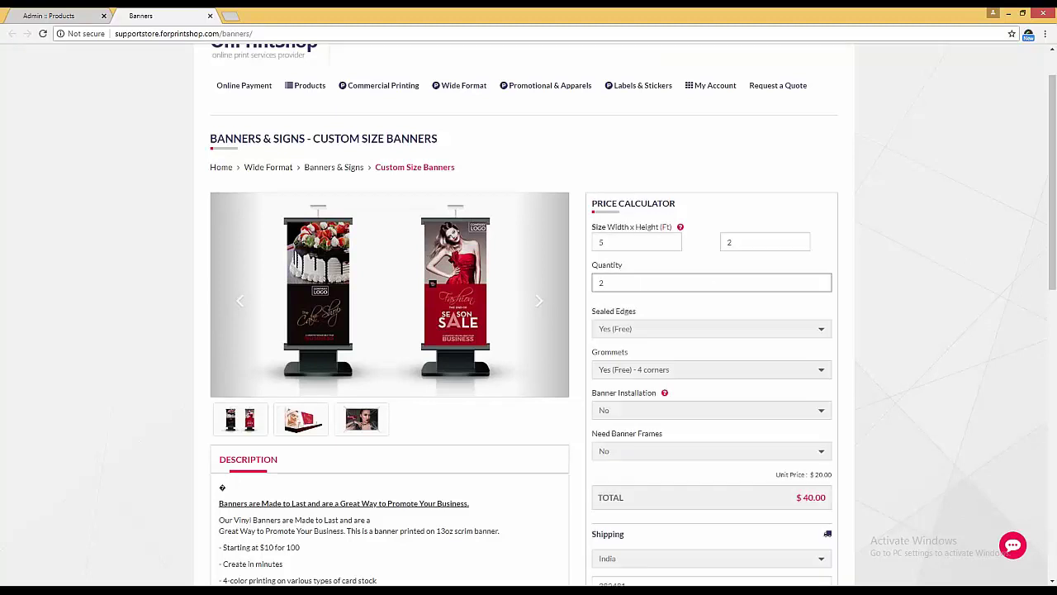
pyautogui.doubleClick(601, 282)
pyautogui.write('10')
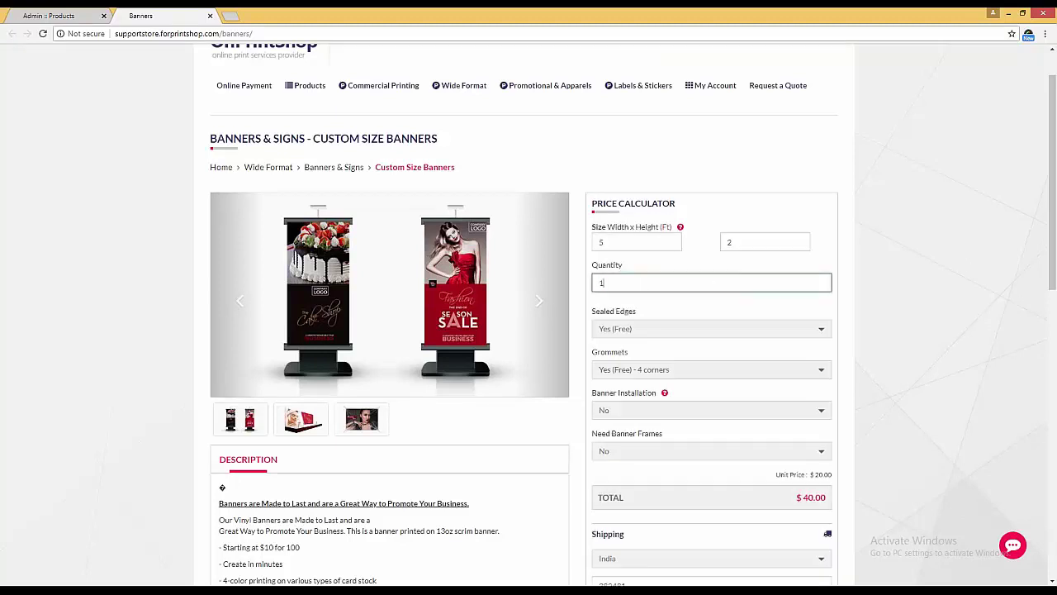
pyautogui.click(840, 252)
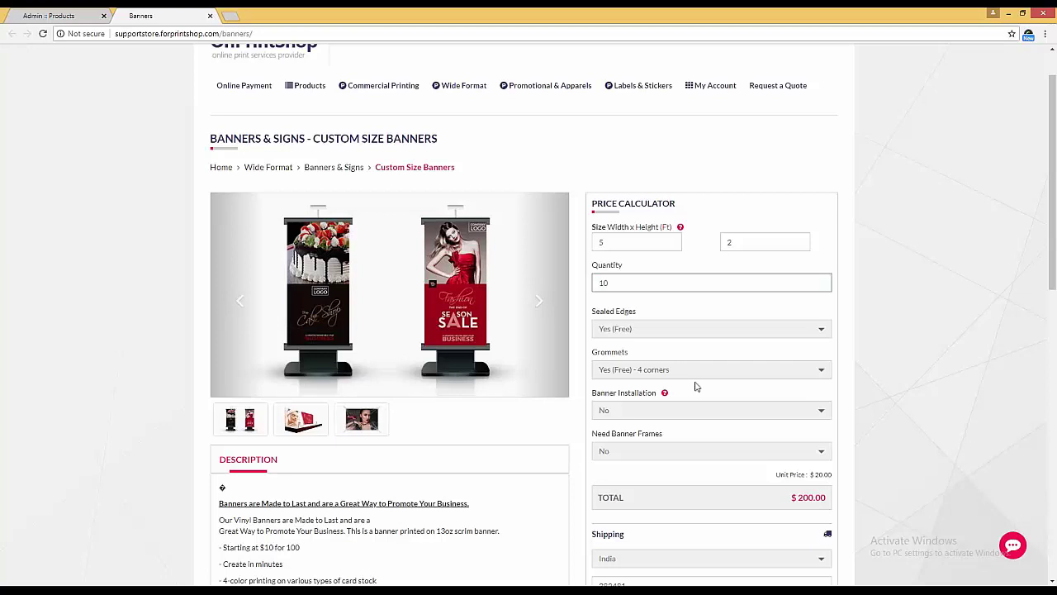
# Step: Open the Custom Size Banners price settings in the admin and examine the size range and price of the first row
pyautogui.click(67, 20)
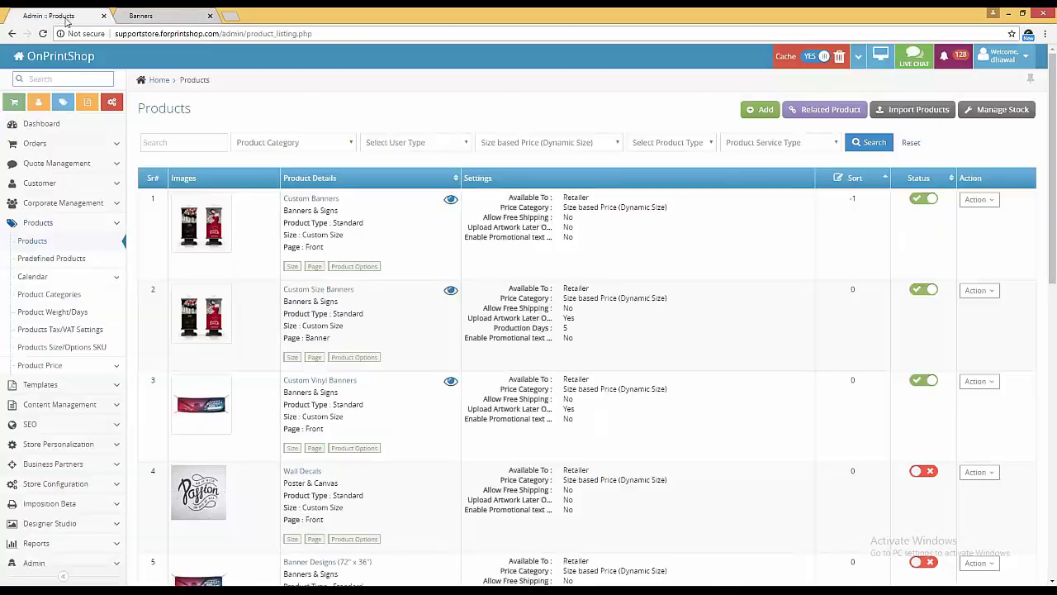
pyautogui.click(983, 292)
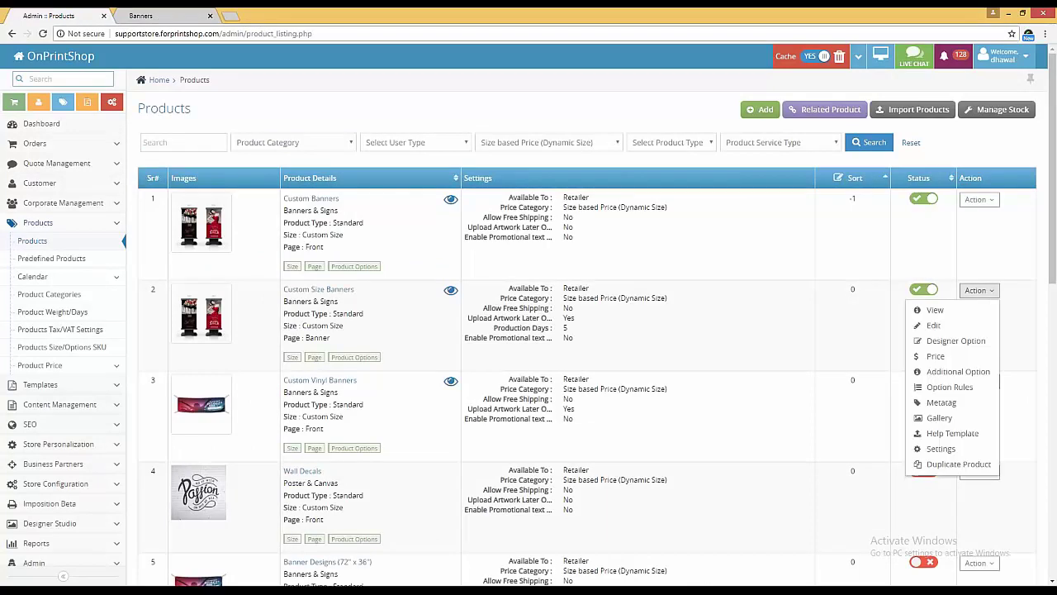
pyautogui.click(949, 357)
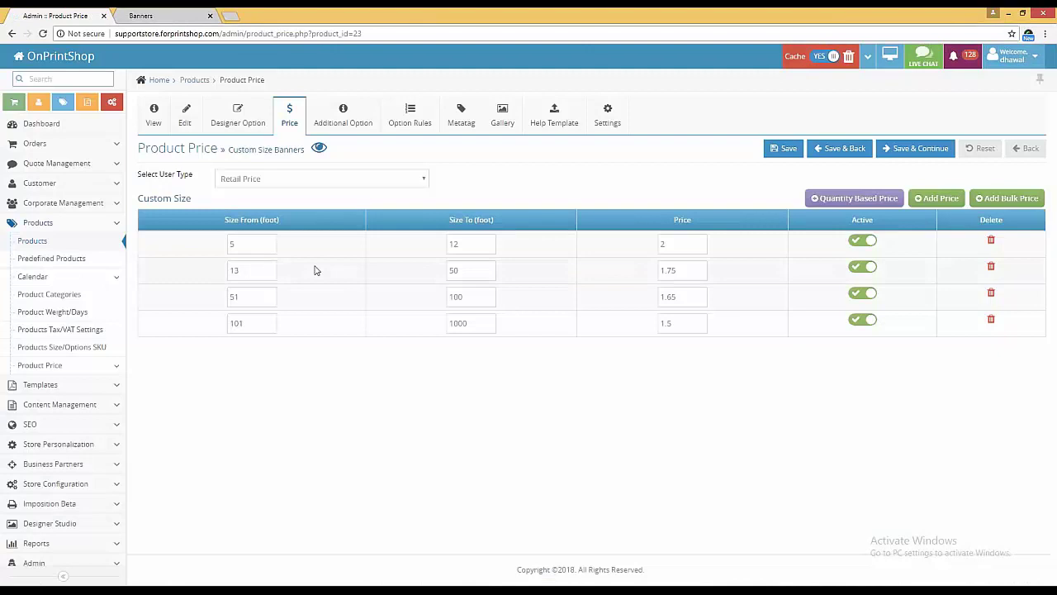
pyautogui.click(248, 245)
pyautogui.click(456, 254)
pyautogui.click(250, 244)
pyautogui.click(457, 242)
pyautogui.click(679, 243)
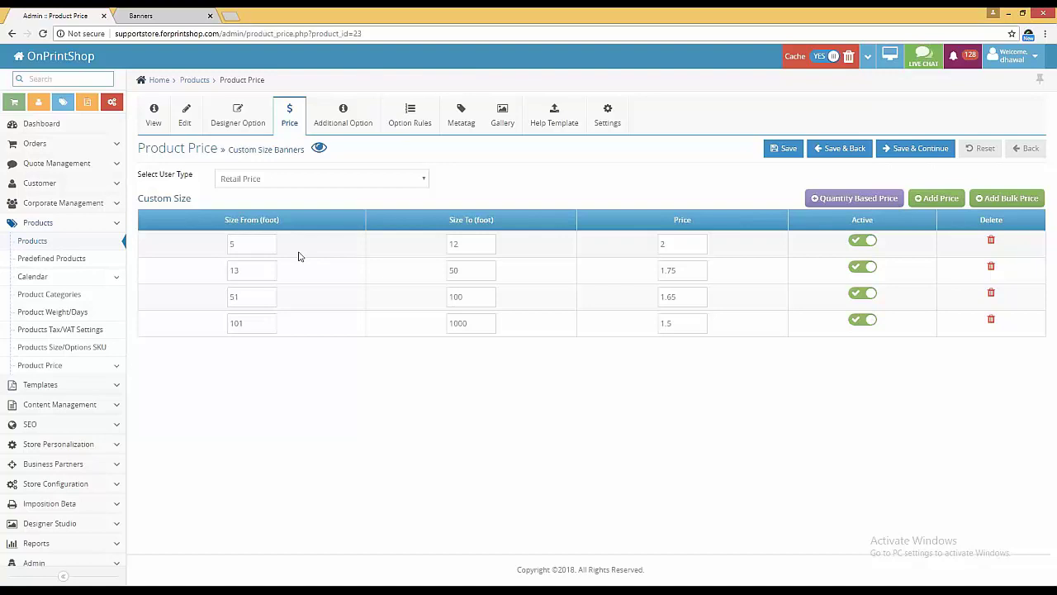
# Step: Open the quantity based prices for the 5 X 12 size and examine the quantity ranges and price of both rows
pyautogui.click(836, 205)
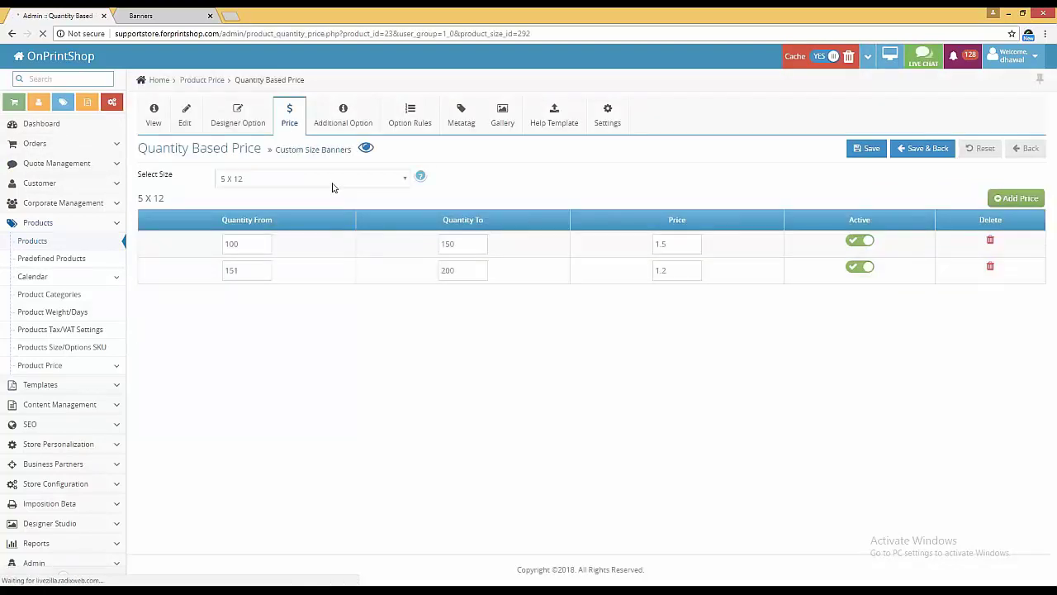
pyautogui.click(333, 180)
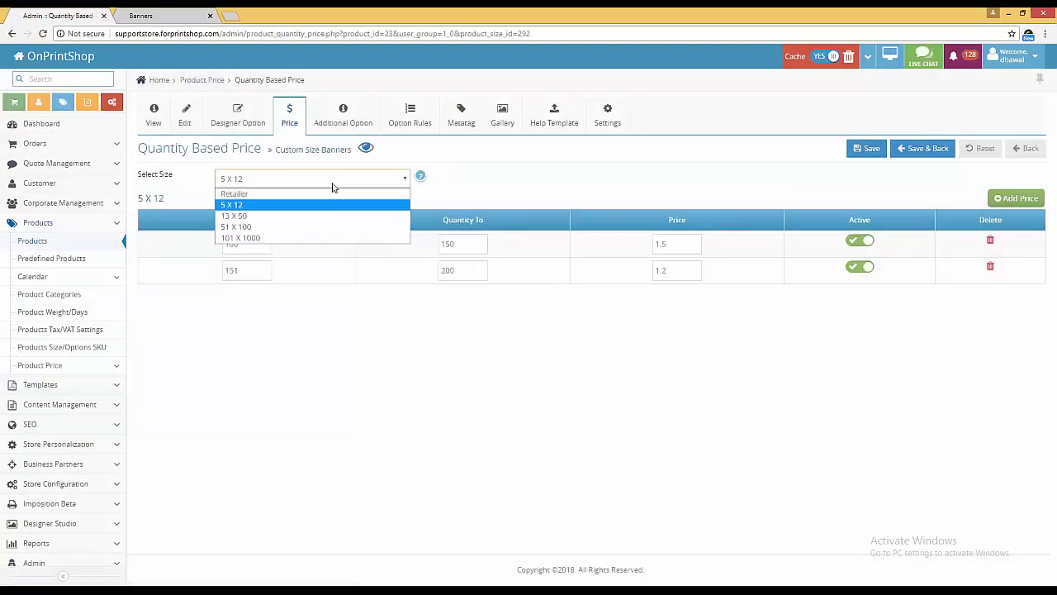
pyautogui.click(286, 209)
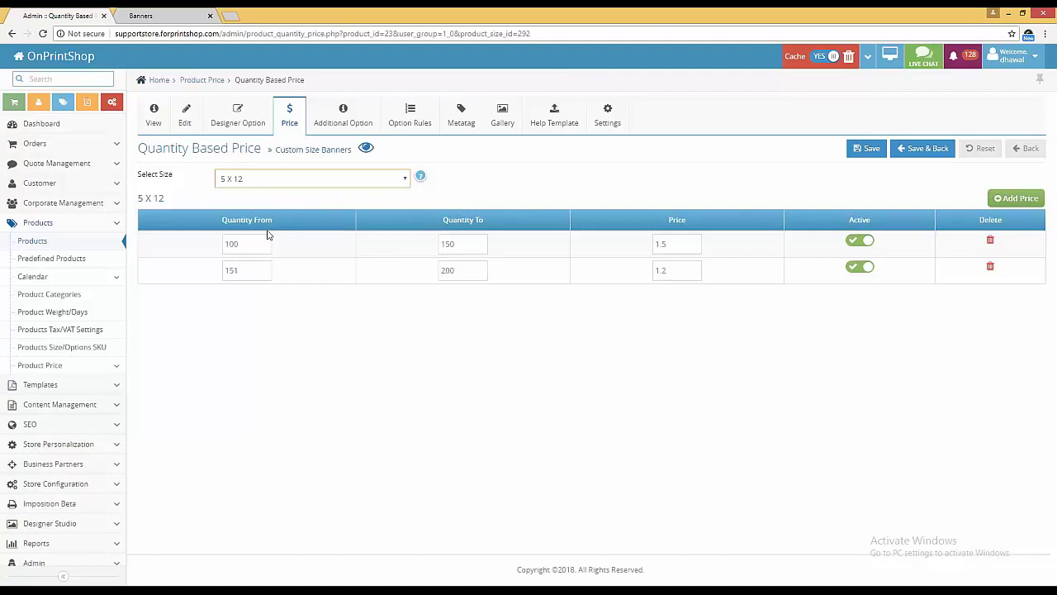
pyautogui.moveTo(241, 248); pyautogui.dragTo(227, 252)
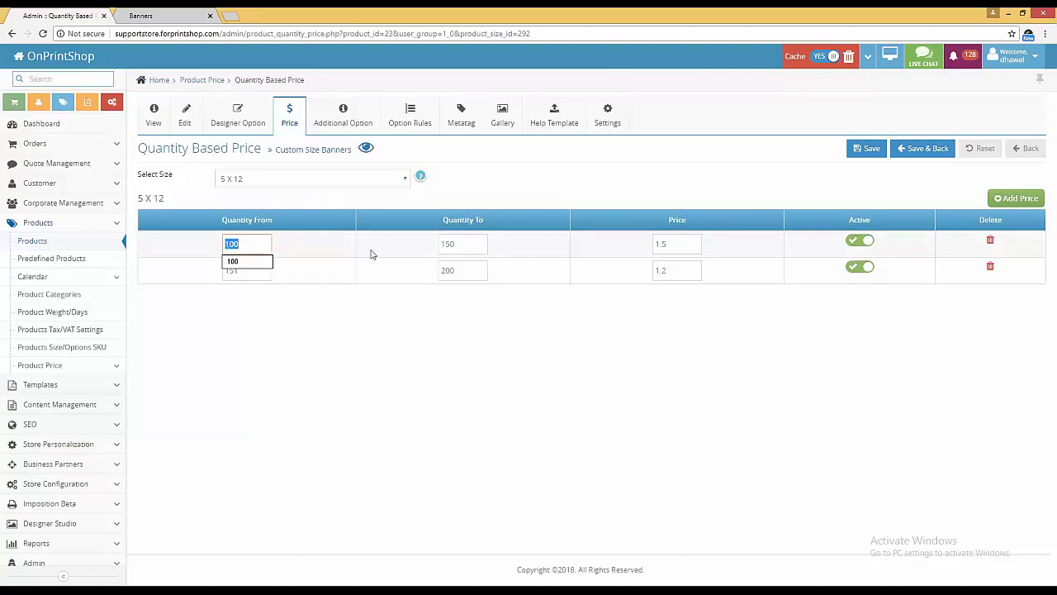
pyautogui.moveTo(453, 244); pyautogui.dragTo(443, 244)
pyautogui.doubleClick(664, 245)
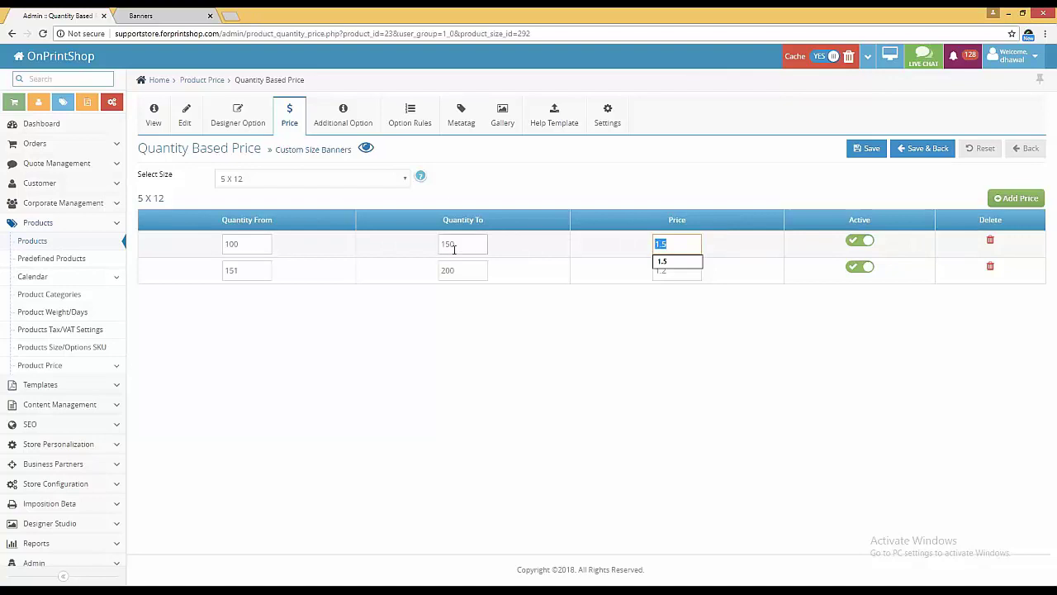
pyautogui.click(680, 242)
pyautogui.click(231, 270)
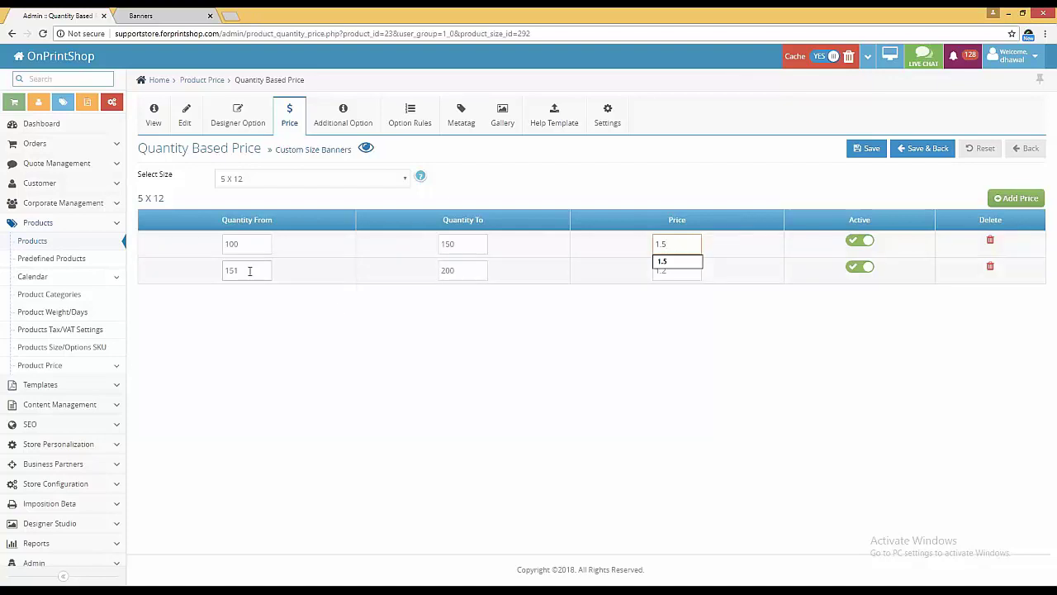
pyautogui.doubleClick(230, 270)
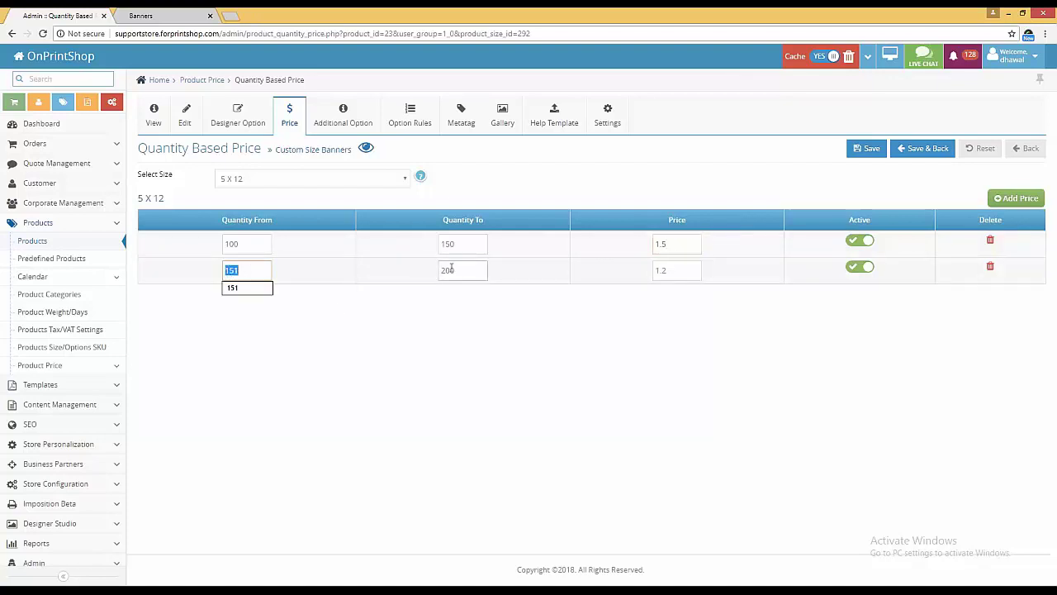
pyautogui.doubleClick(656, 270)
pyautogui.moveTo(654, 273); pyautogui.dragTo(652, 271)
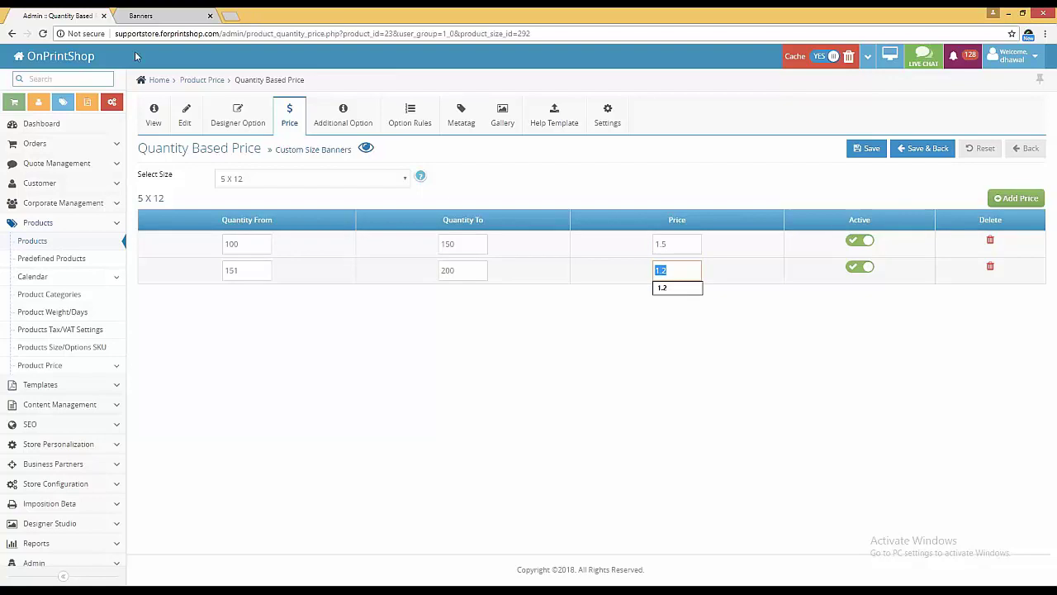
# Step: Return to the storefront's Custom Size Banners price calculator and set the quantity to 99
pyautogui.click(141, 16)
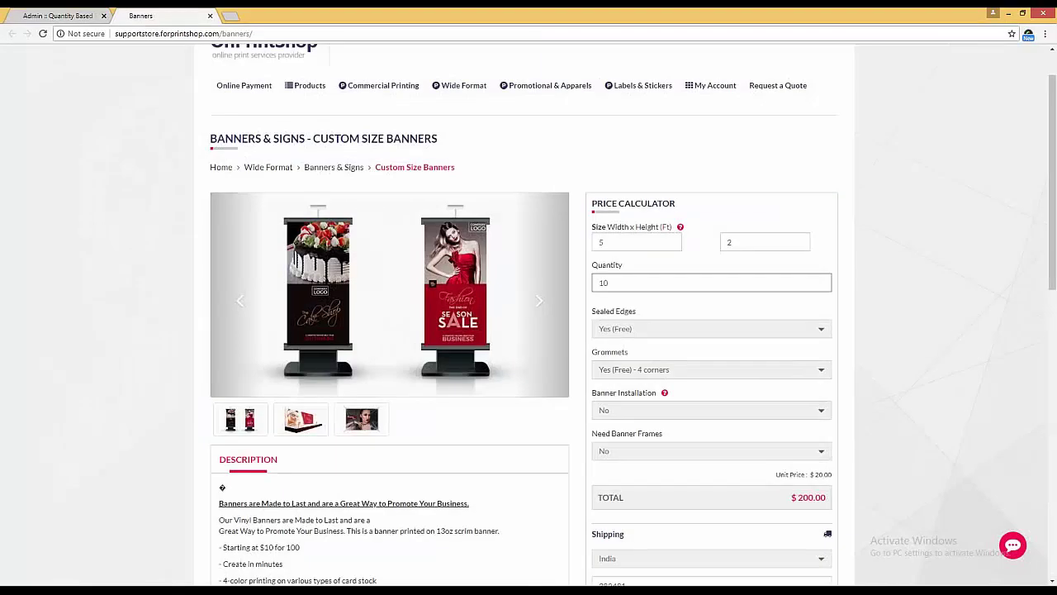
pyautogui.click(72, 16)
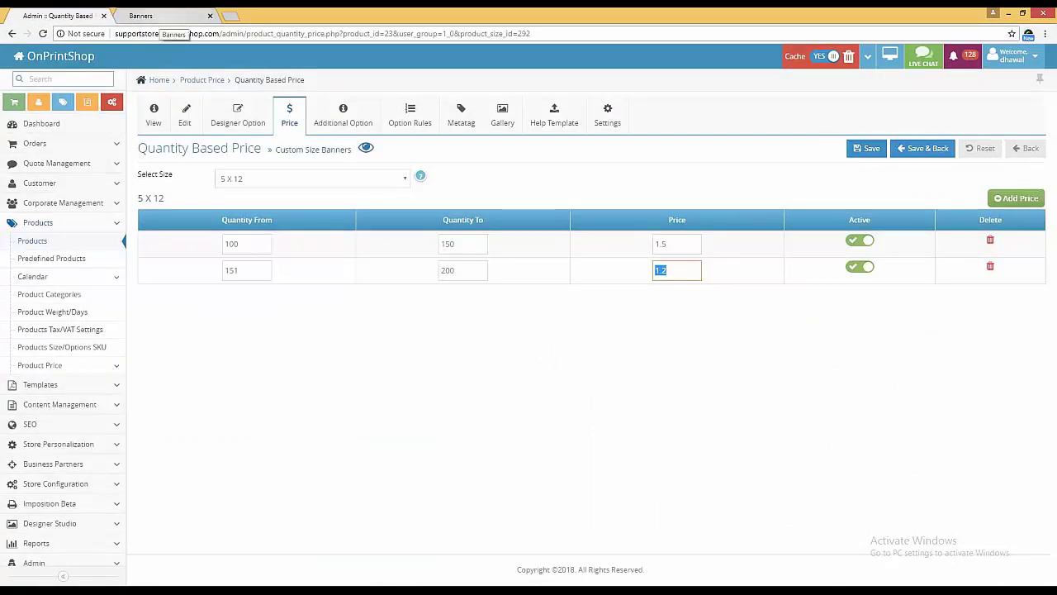
pyautogui.click(157, 17)
pyautogui.click(628, 283)
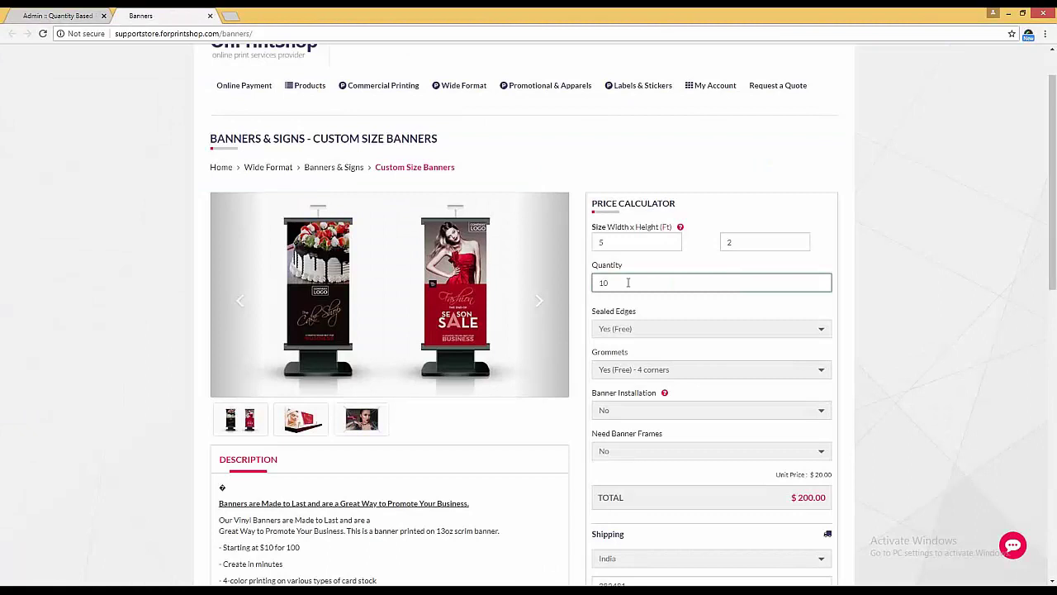
pyautogui.doubleClick(628, 282)
pyautogui.write('99')
pyautogui.click(823, 183)
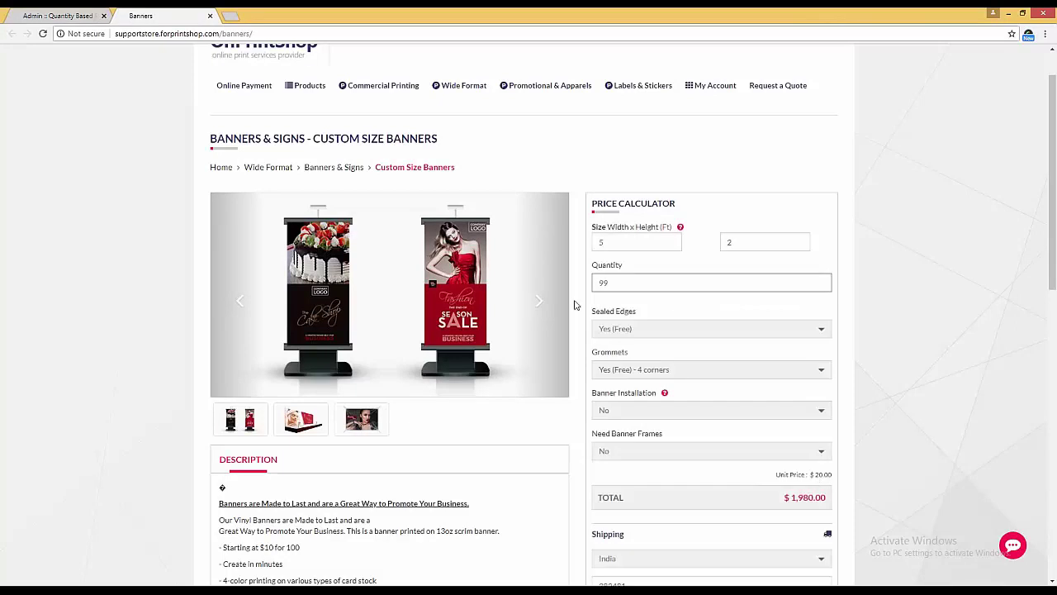
# Step: Recalculate the banner price for a quantity of 100, and set the quantity to 200
pyautogui.doubleClick(630, 286)
pyautogui.write('100')
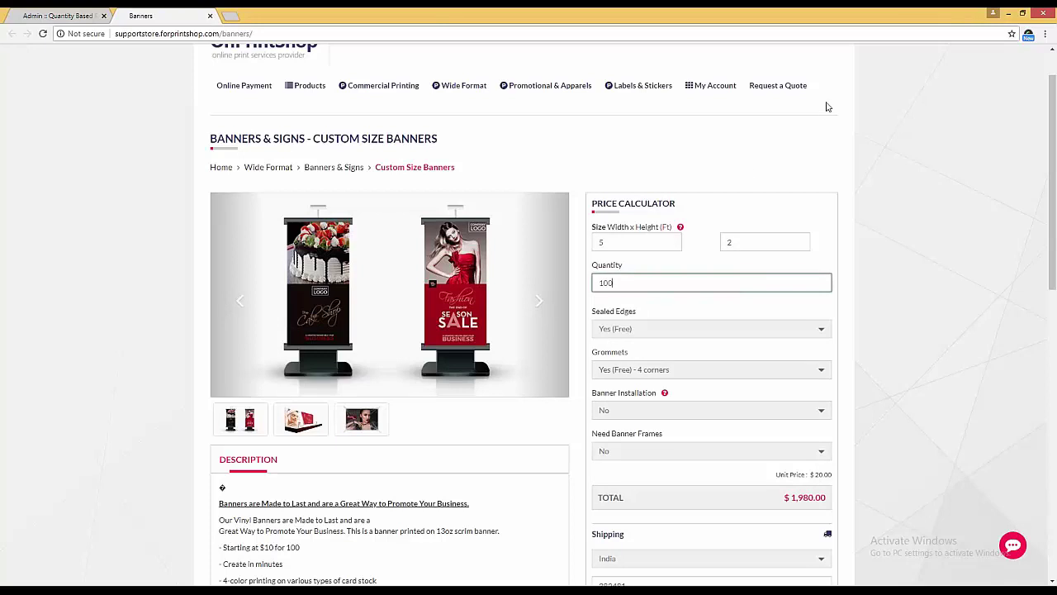
pyautogui.click(829, 165)
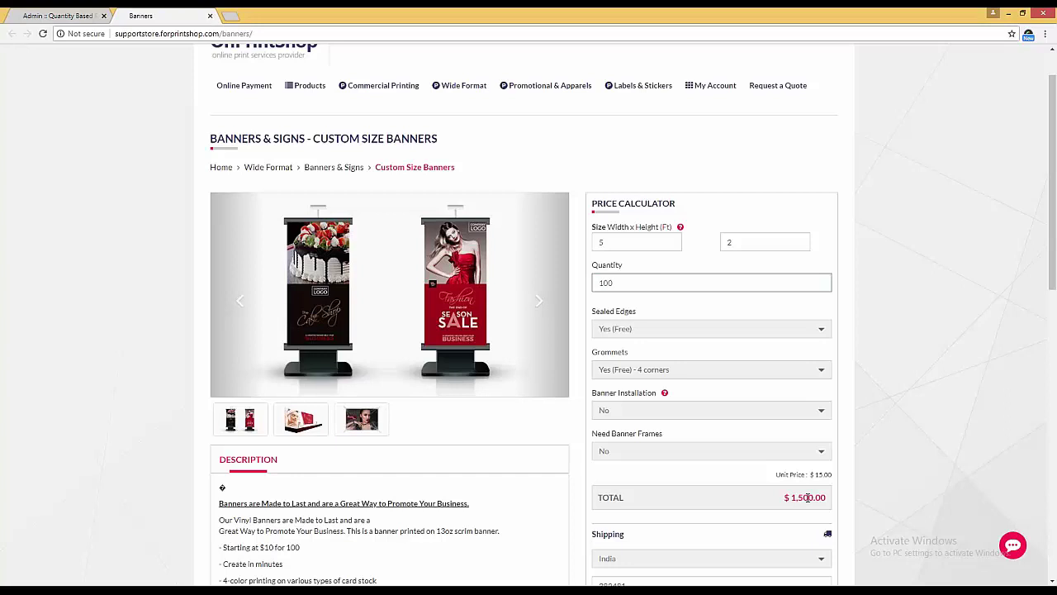
pyautogui.doubleClick(631, 287)
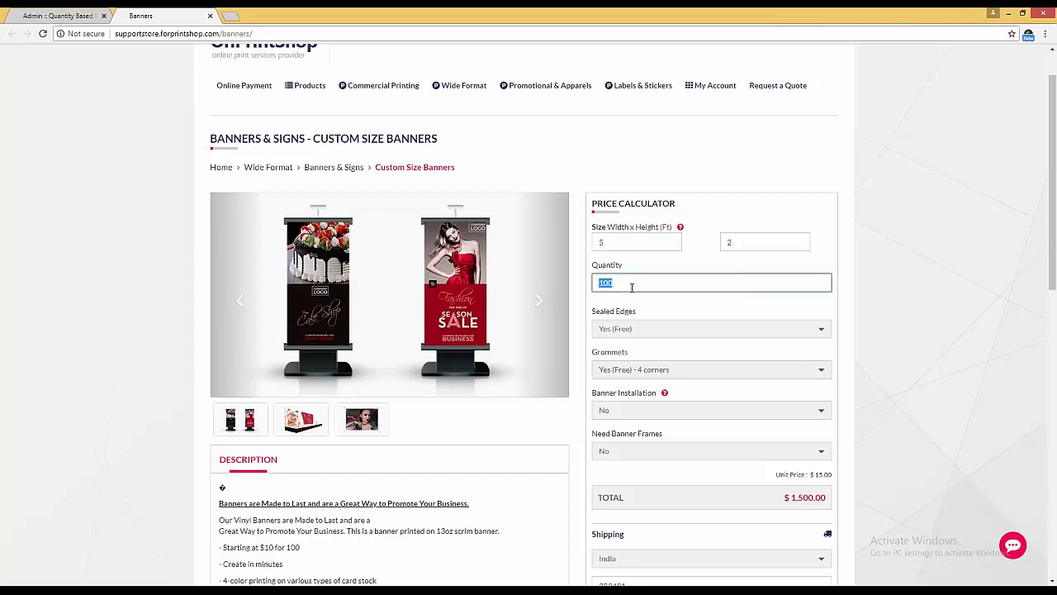
pyautogui.write('200')
pyautogui.click(845, 226)
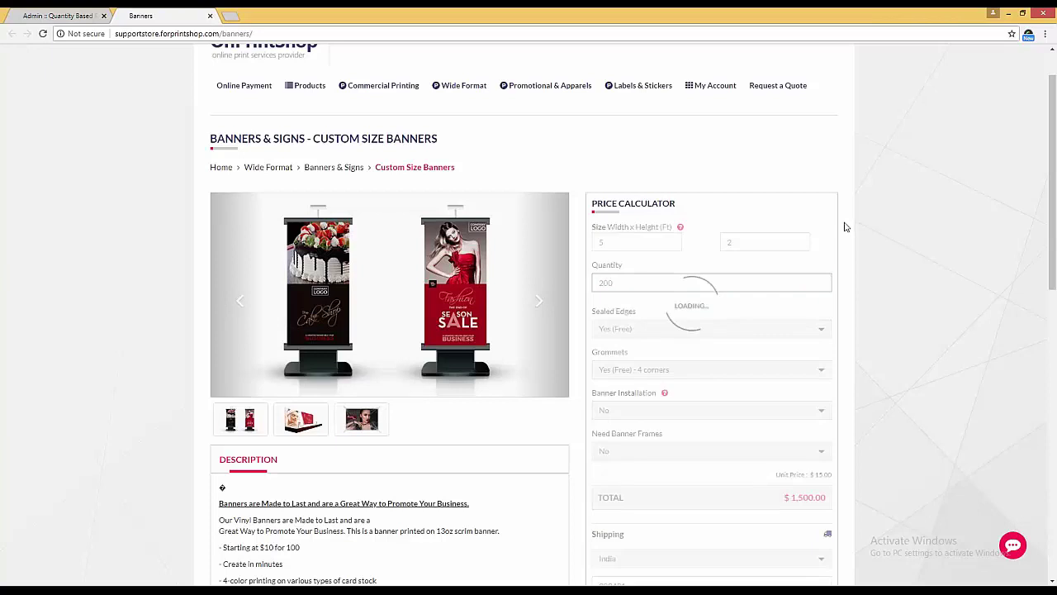
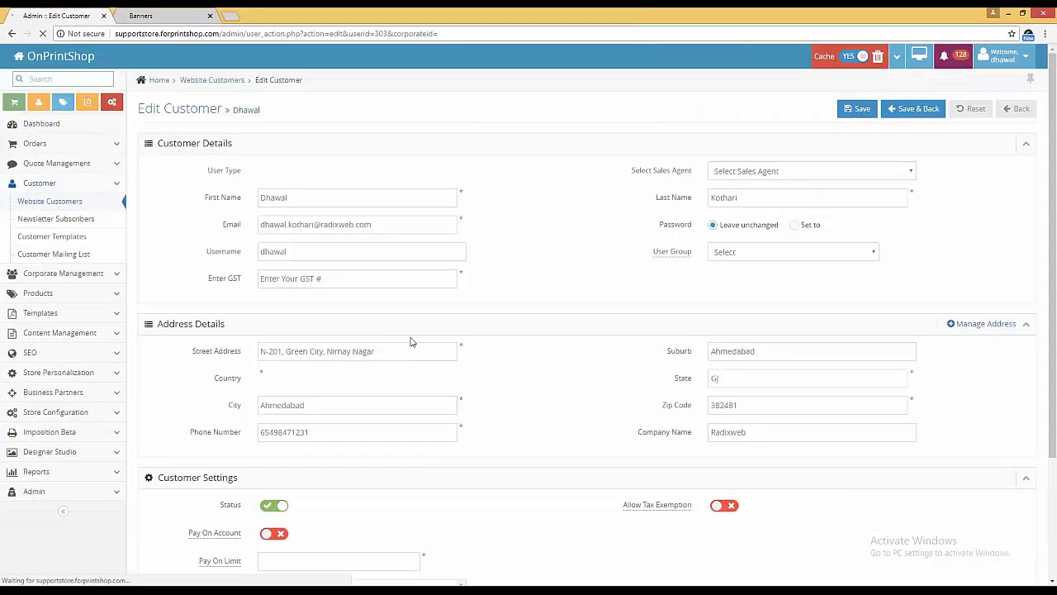
# Step: Assign the first Cheque entry as the customer's payment option in Customer Settings and save the customer record
pyautogui.scroll(-1, 175, 506)
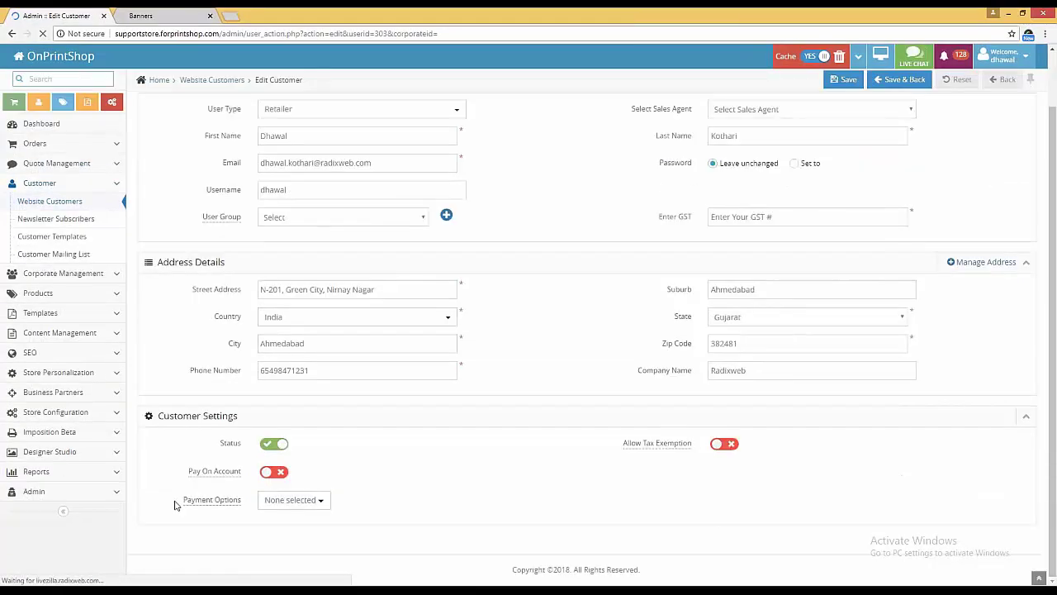
pyautogui.click(294, 500)
pyautogui.scroll(-1, 295, 553)
pyautogui.click(295, 553)
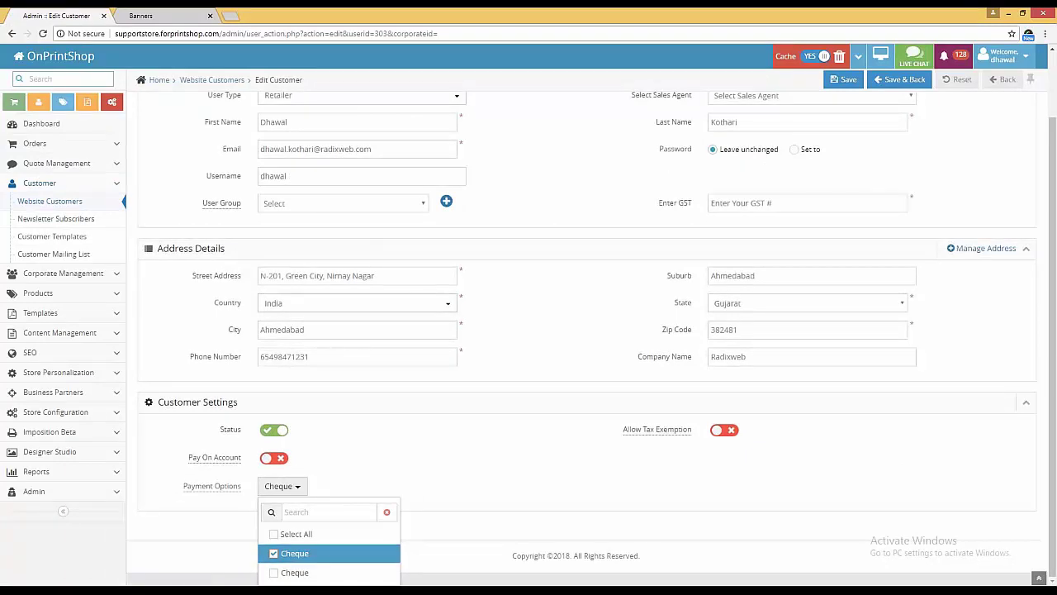
pyautogui.click(843, 79)
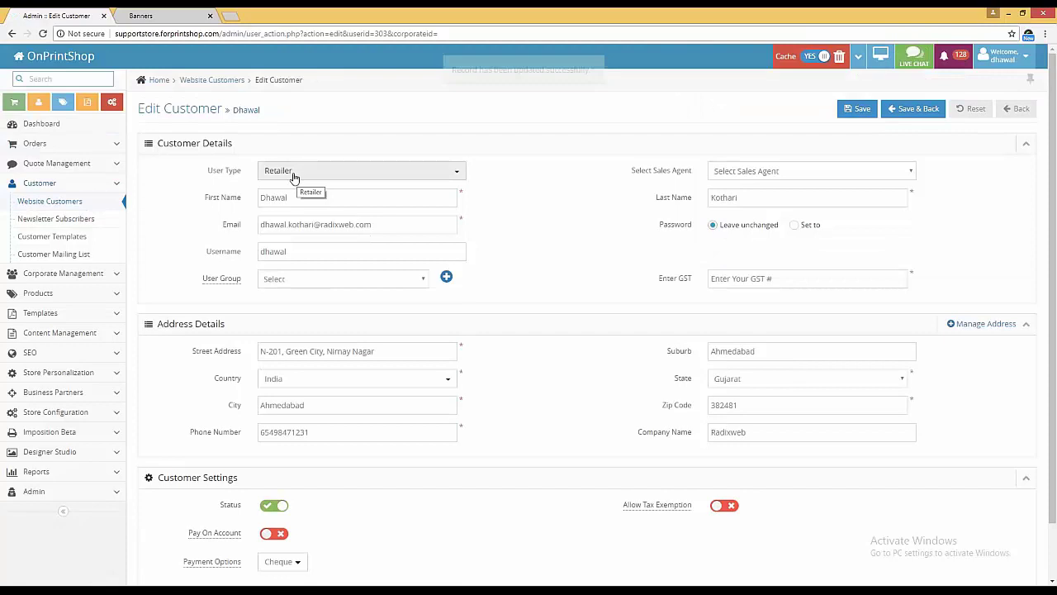
# Step: Return to the storefront and proceed to the checkout's payment and shipping details
pyautogui.click(164, 20)
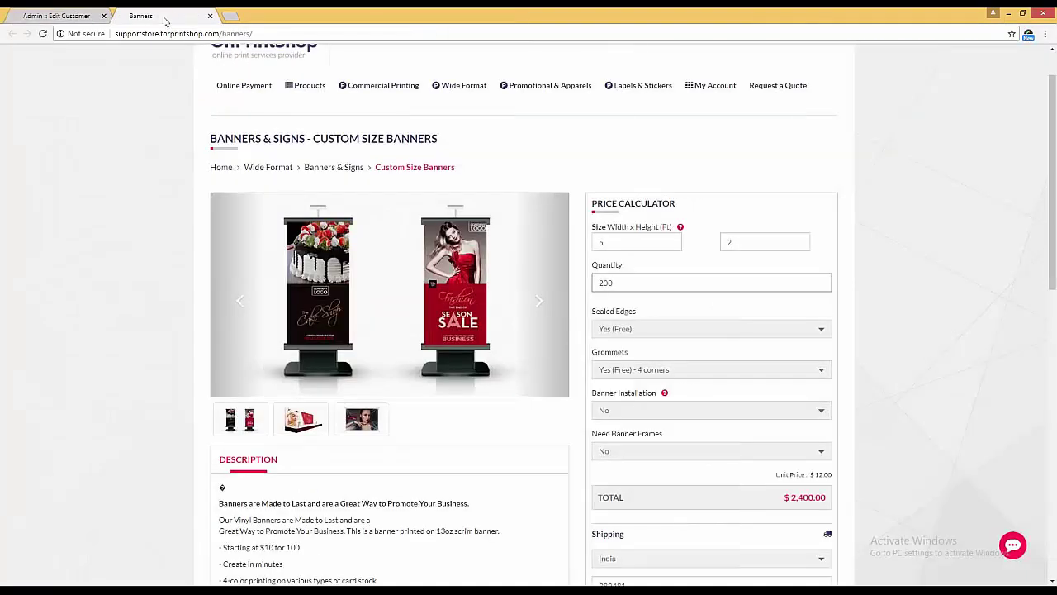
pyautogui.scroll(-2, 654, 336)
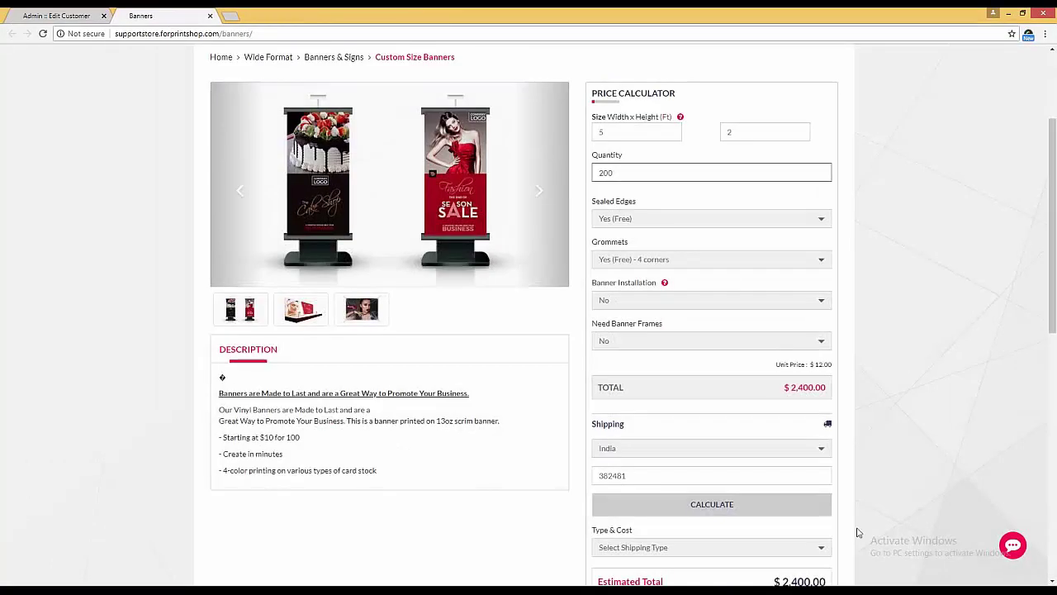
pyautogui.scroll(-3, 857, 532)
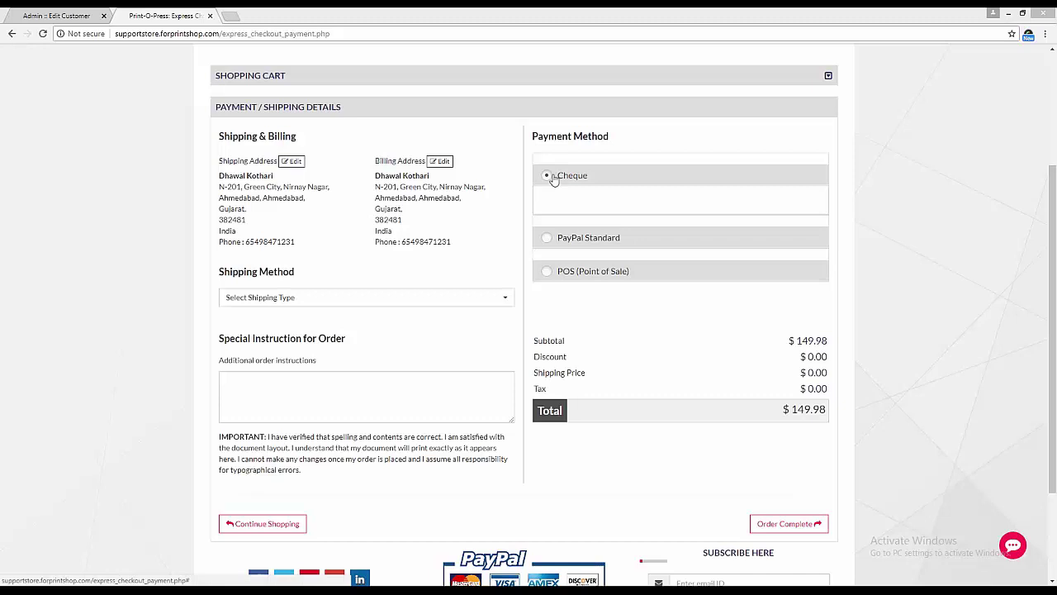
# Step: Compare the payment options in the customer's admin record with the payment methods offered at the storefront checkout
pyautogui.click(69, 17)
pyautogui.scroll(-1, 310, 488)
pyautogui.click(150, 17)
pyautogui.click(54, 10)
pyautogui.scroll(1, 276, 376)
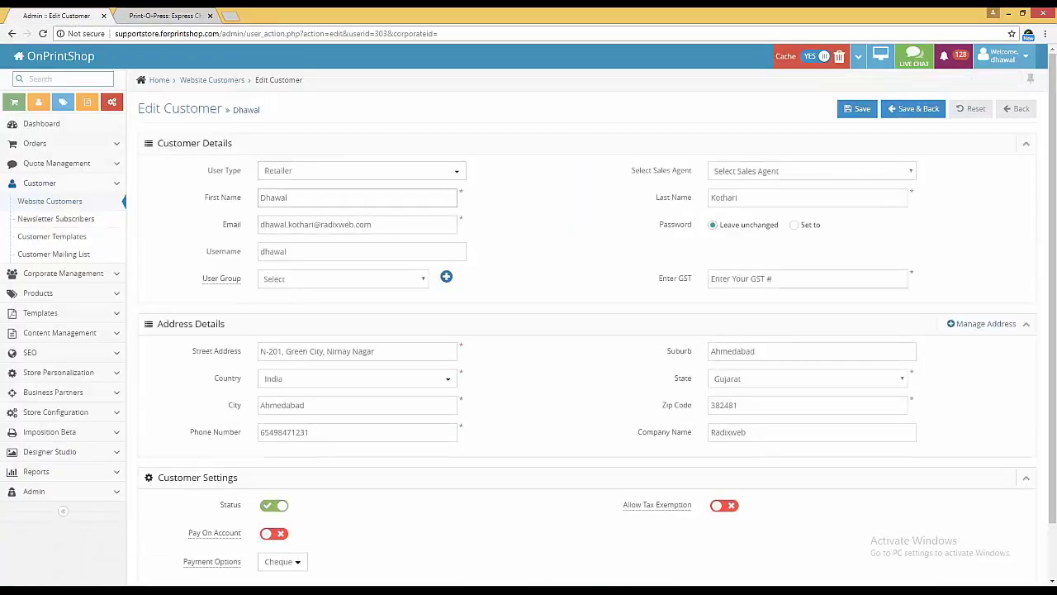
pyautogui.click(171, 17)
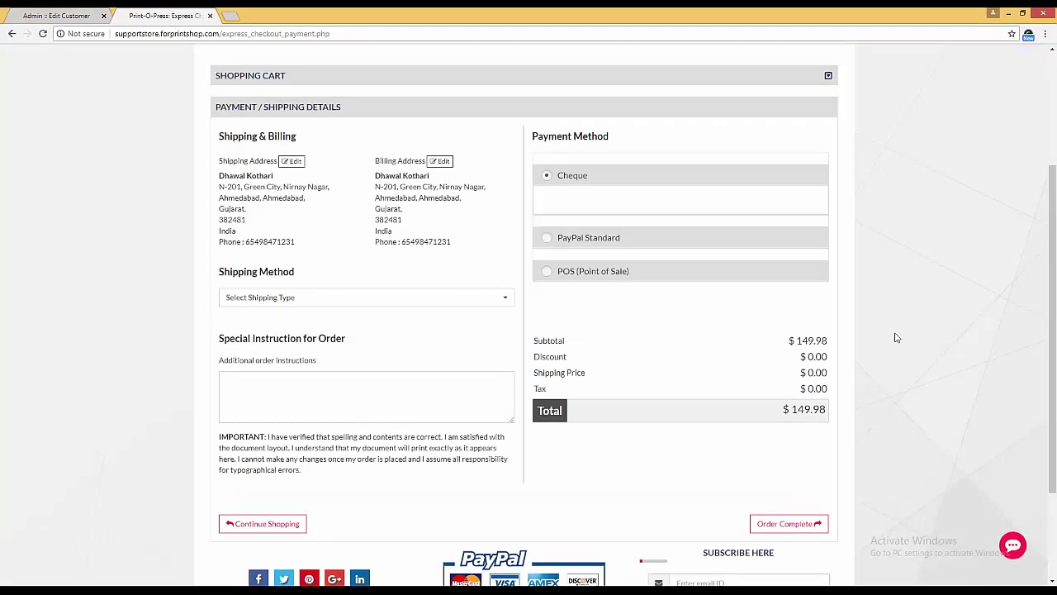
# Step: Switch to the store admin and open the enabled product-specific banner for editing from the Content Management banners
pyautogui.hotkey('alt', 'Tab')
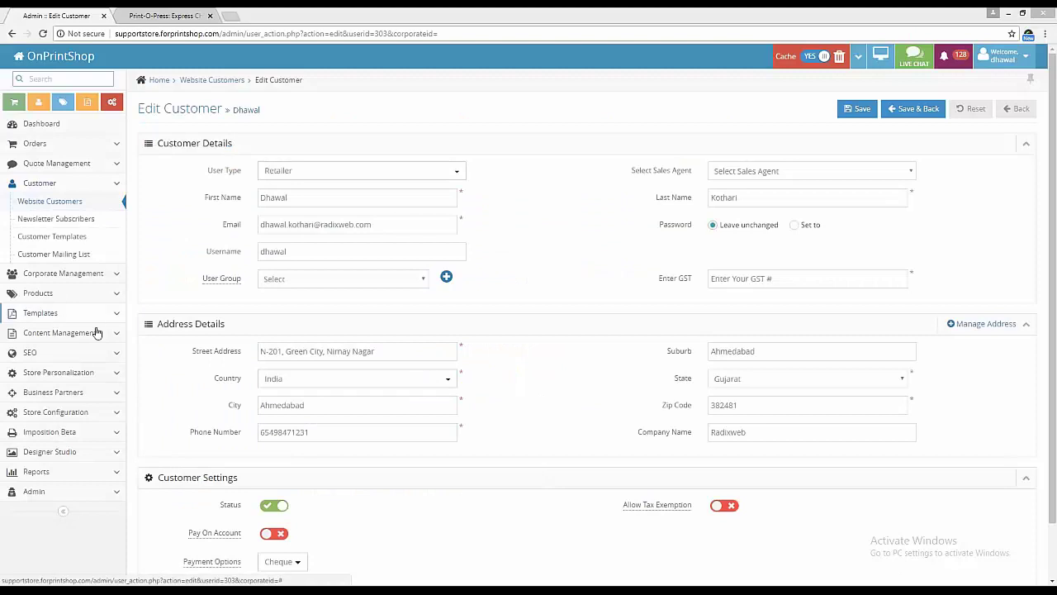
pyautogui.click(91, 332)
pyautogui.click(70, 354)
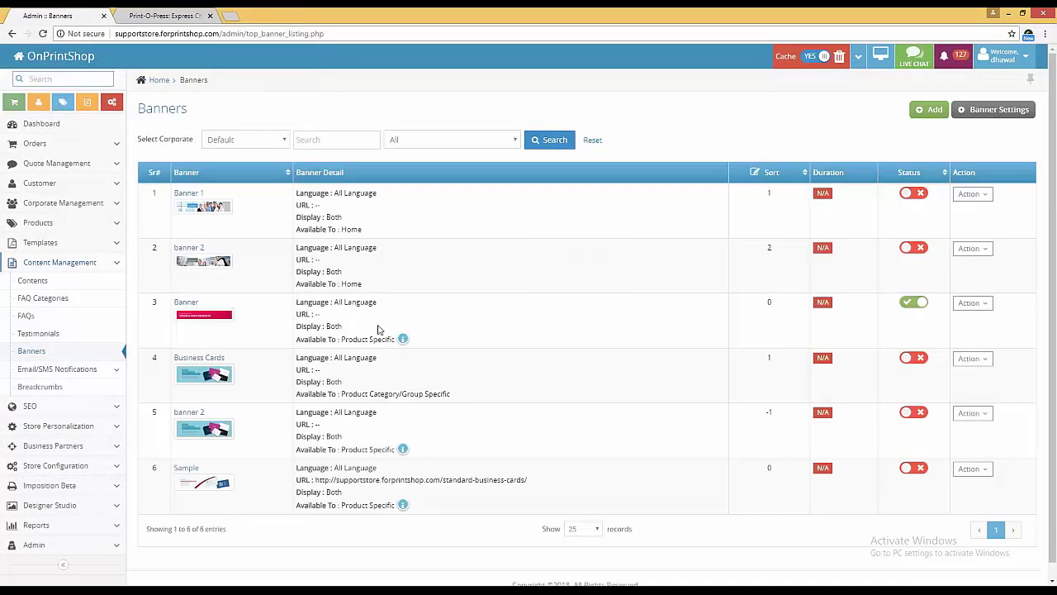
pyautogui.click(968, 303)
pyautogui.click(945, 324)
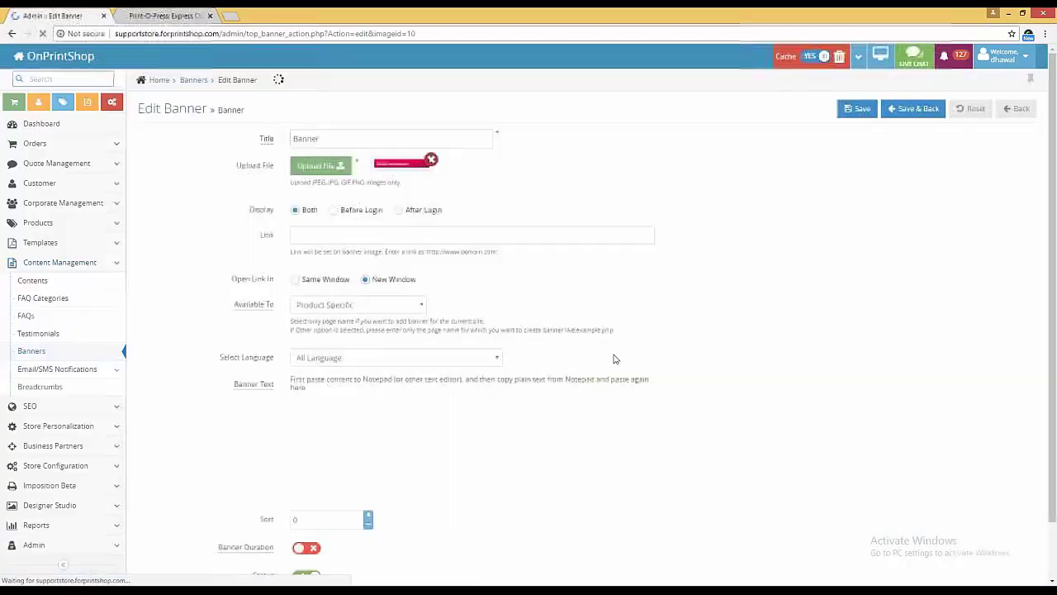
# Step: Enable the banner's duration setting and open its start and end date calendars
pyautogui.scroll(-3, 601, 357)
pyautogui.moveTo(216, 489); pyautogui.dragTo(269, 487)
pyautogui.click(304, 485)
pyautogui.click(324, 515)
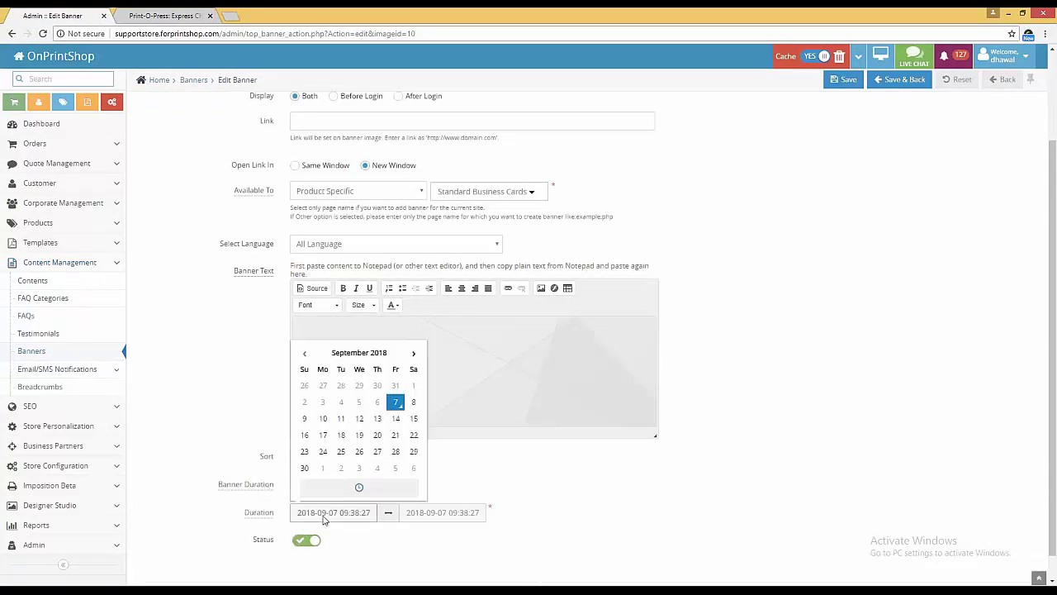
pyautogui.click(438, 515)
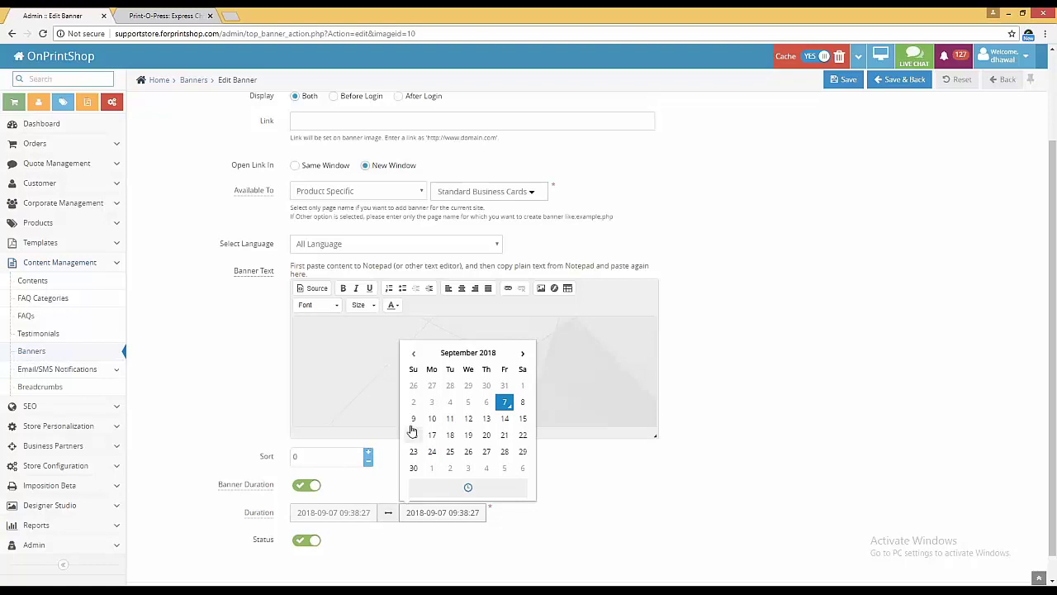
# Step: Open the Mug promotional message for editing from the Store Personalization promotional messages
pyautogui.click(99, 430)
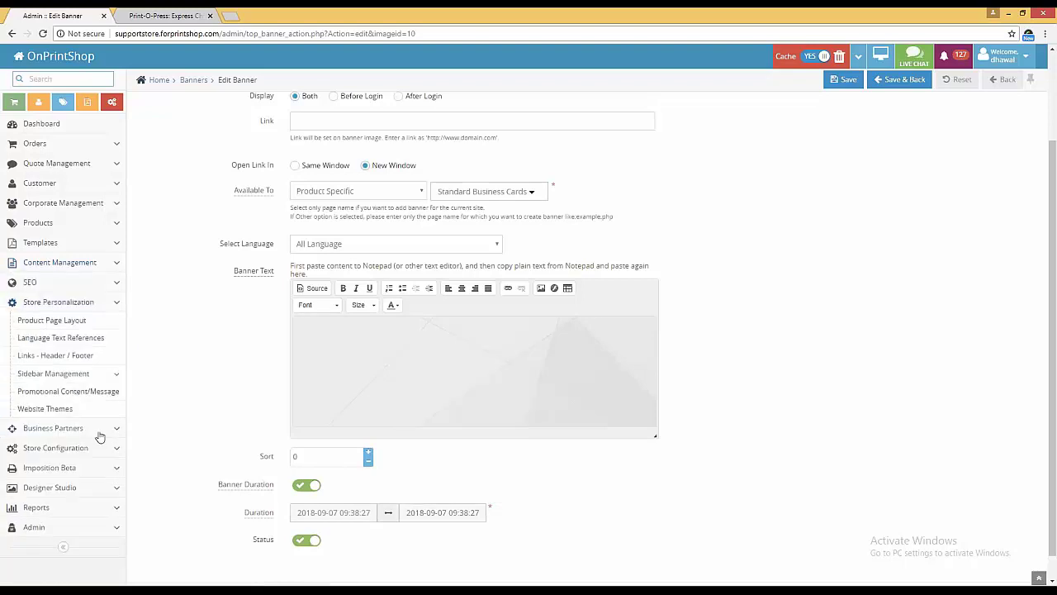
pyautogui.click(73, 397)
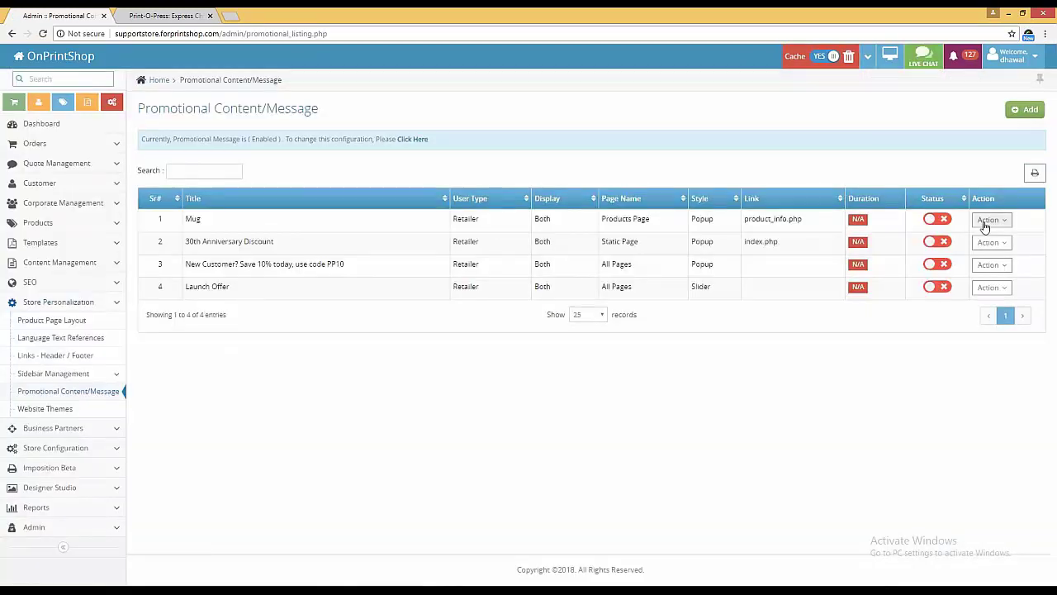
pyautogui.click(990, 219)
pyautogui.click(954, 239)
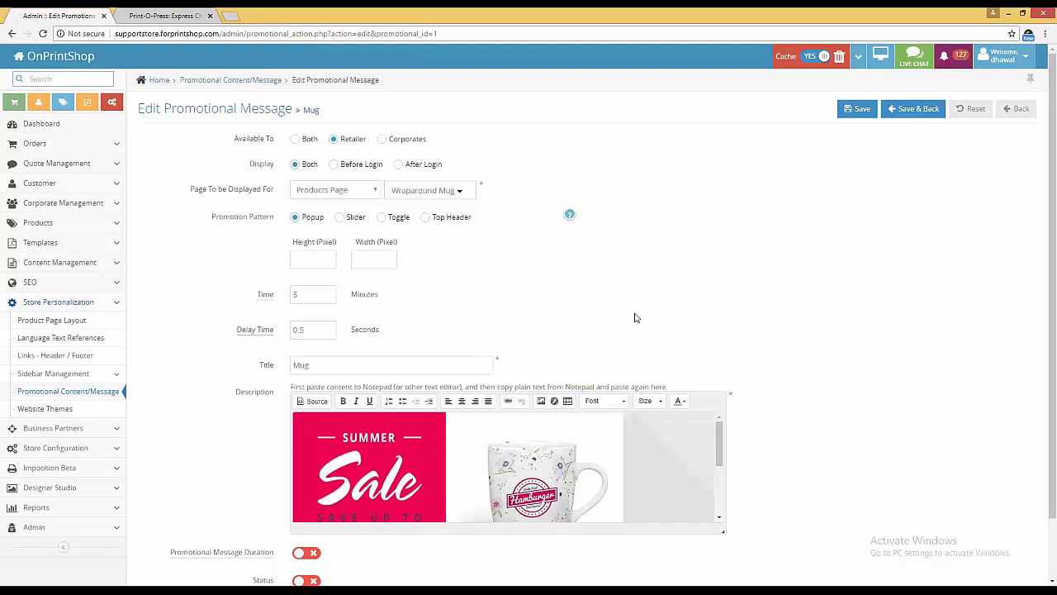
# Step: Enable the Mug message's Promotional Message Duration and open its start and end date calendars
pyautogui.scroll(-1, 635, 318)
pyautogui.moveTo(263, 487)
pyautogui.click(299, 486)
pyautogui.click(319, 513)
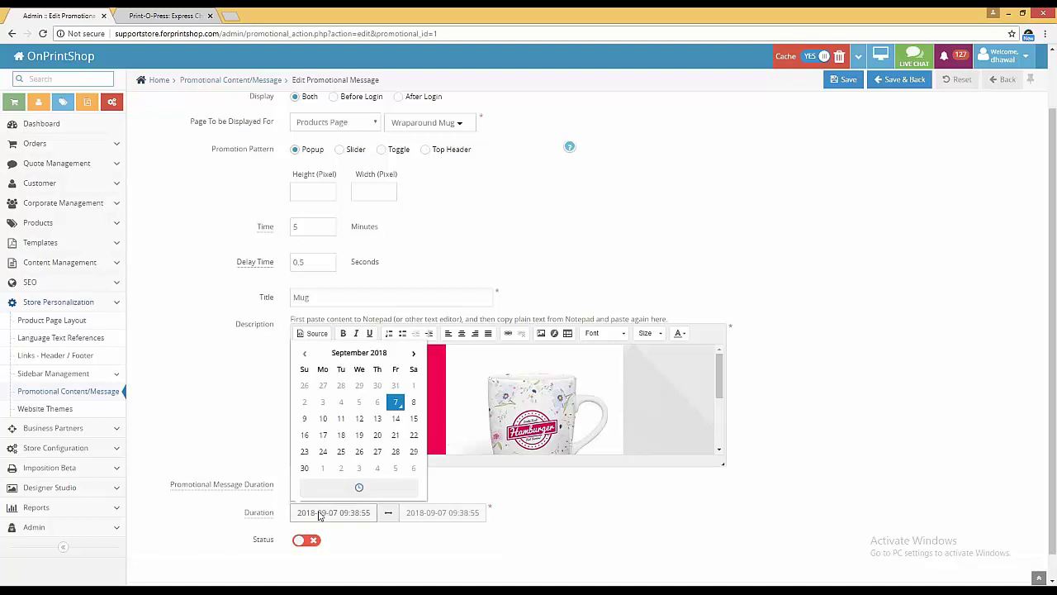
pyautogui.click(412, 513)
pyautogui.click(212, 422)
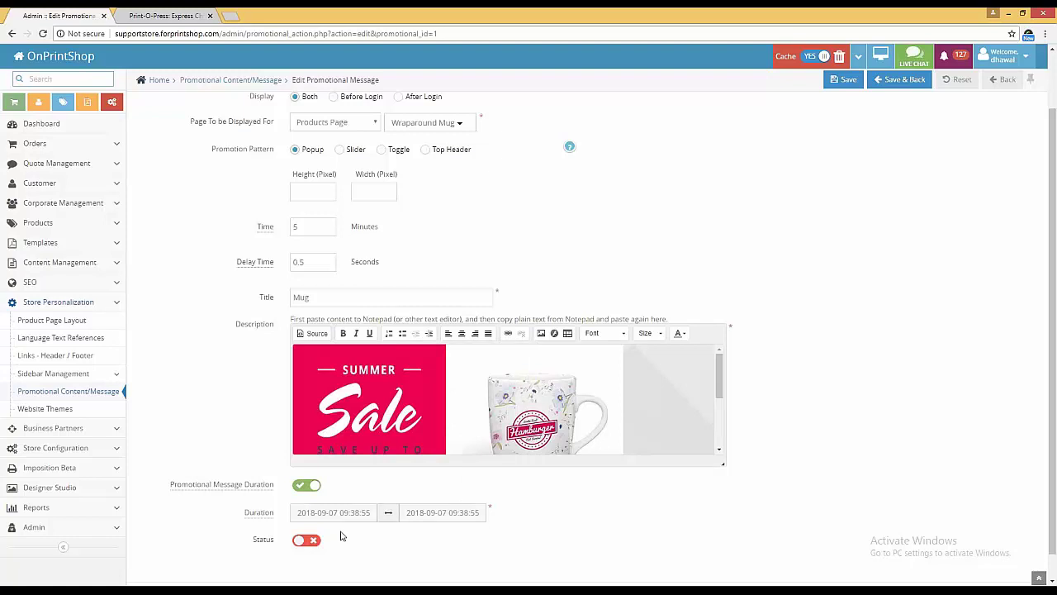
# Step: Keep Products Page as the message's display page and add Rack Cards, Restro_Business Card and both Standard Business Cards products to it
pyautogui.scroll(2, 331, 212)
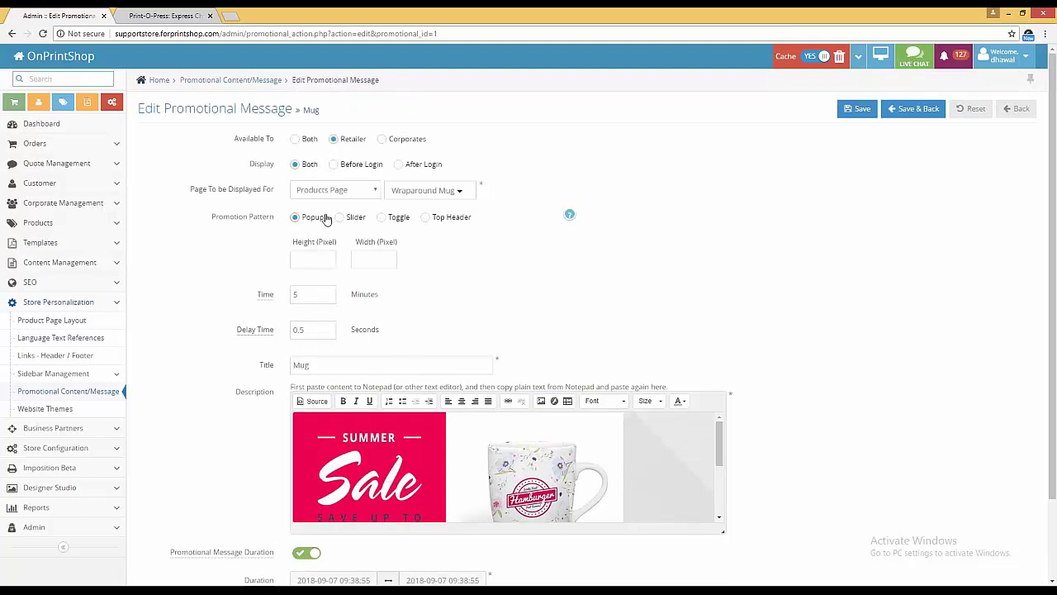
pyautogui.click(337, 192)
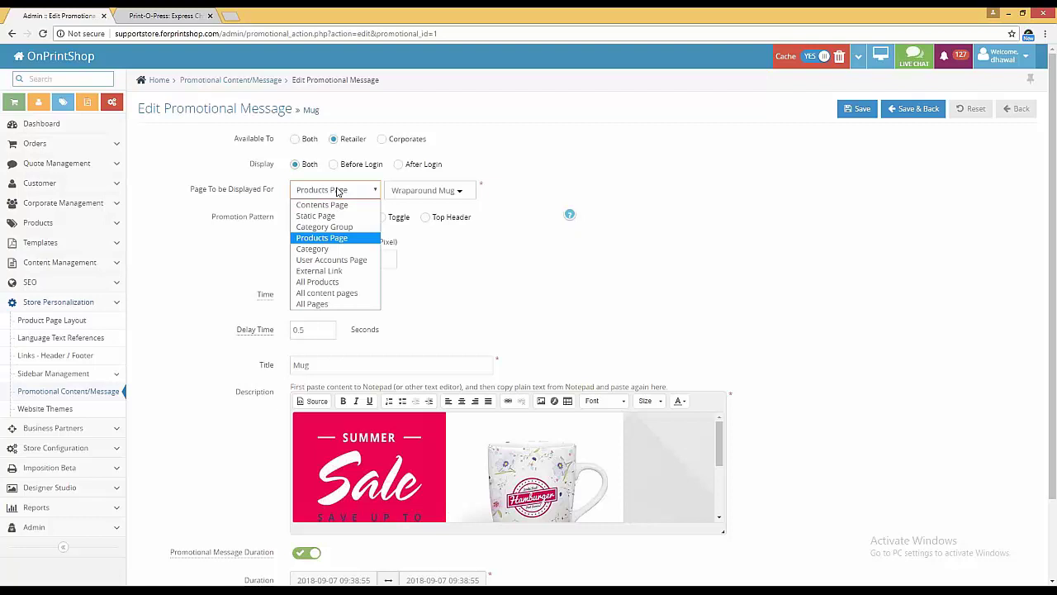
pyautogui.click(336, 239)
pyautogui.click(417, 195)
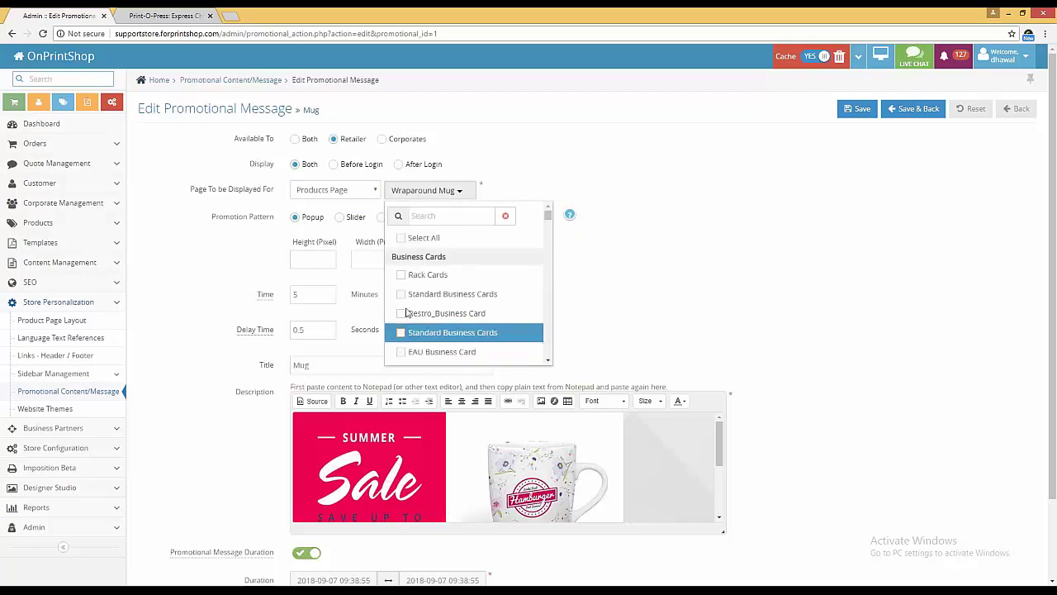
pyautogui.click(401, 276)
pyautogui.click(400, 296)
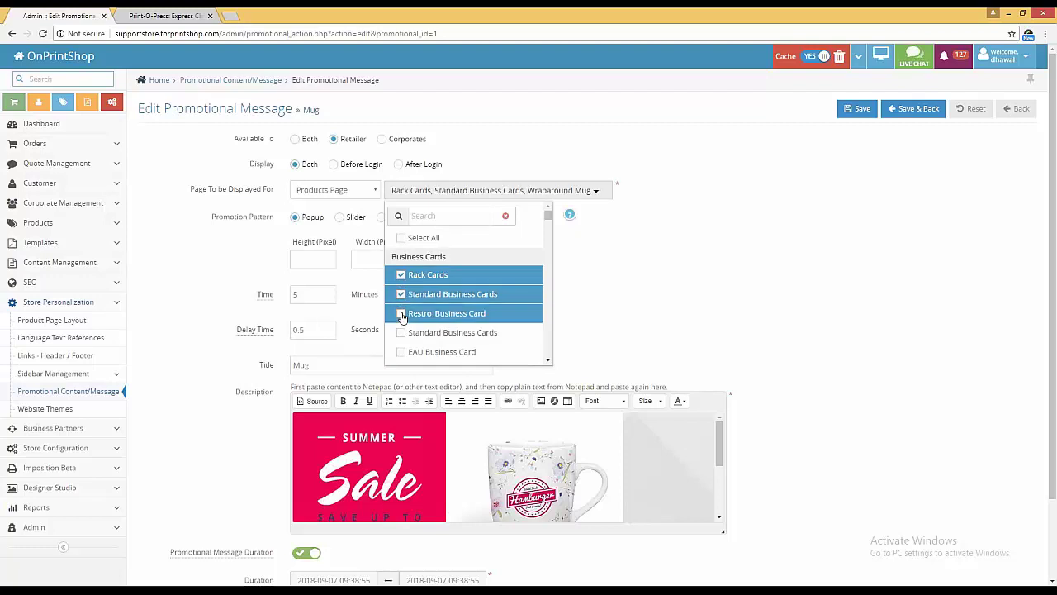
pyautogui.click(400, 314)
pyautogui.click(402, 334)
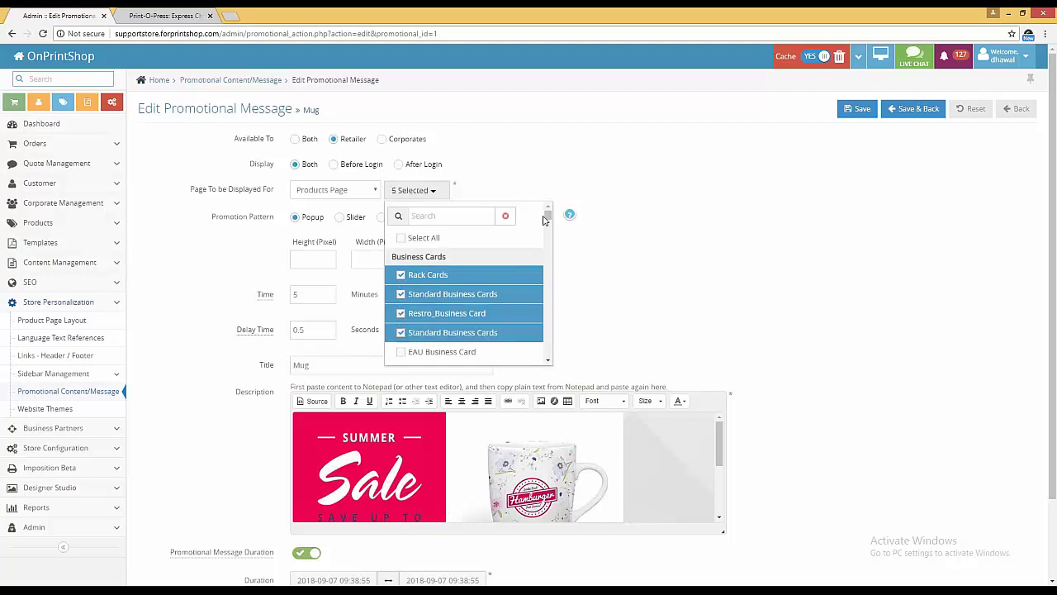
pyautogui.moveTo(547, 220); pyautogui.dragTo(542, 324)
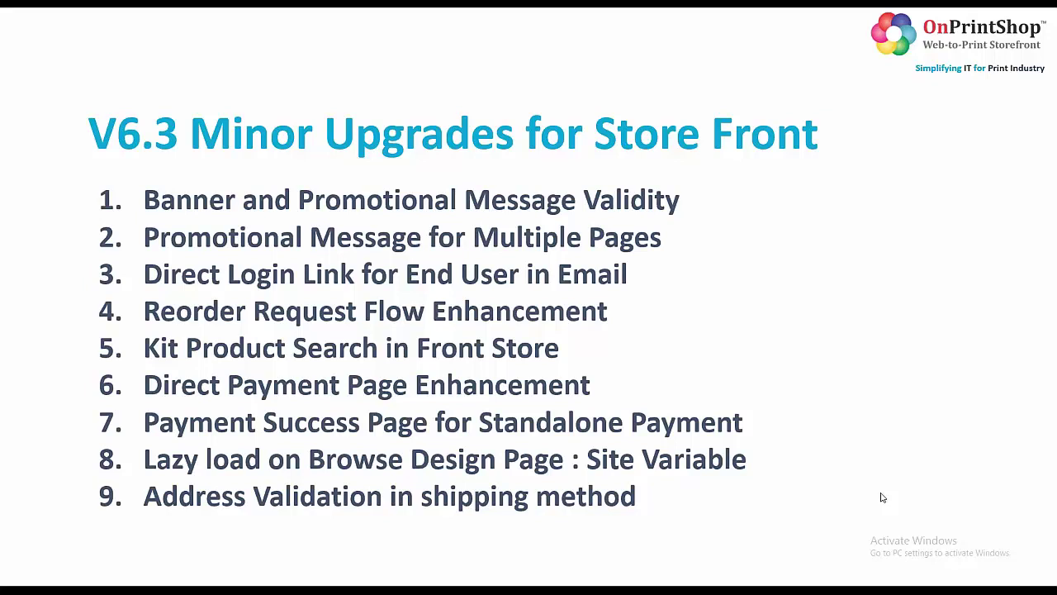
# Step: Switch to the storefront, highlight the quote number on the quote confirmation page, and log out of the customer account
pyautogui.hotkey('alt', 'Tab')
pyautogui.hotkey('alt', 'Tab')
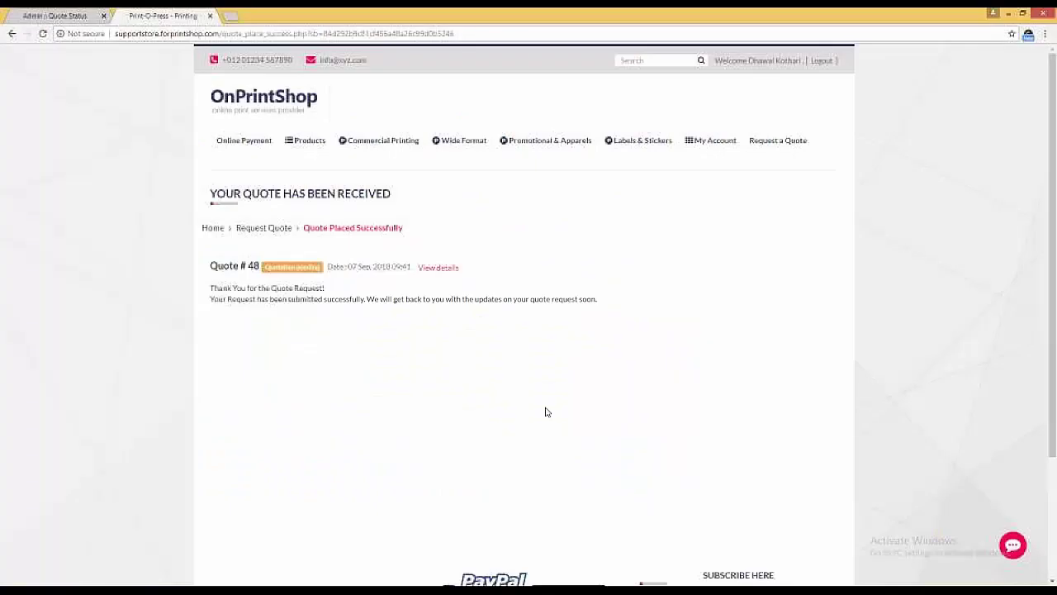
pyautogui.moveTo(210, 266); pyautogui.dragTo(263, 266)
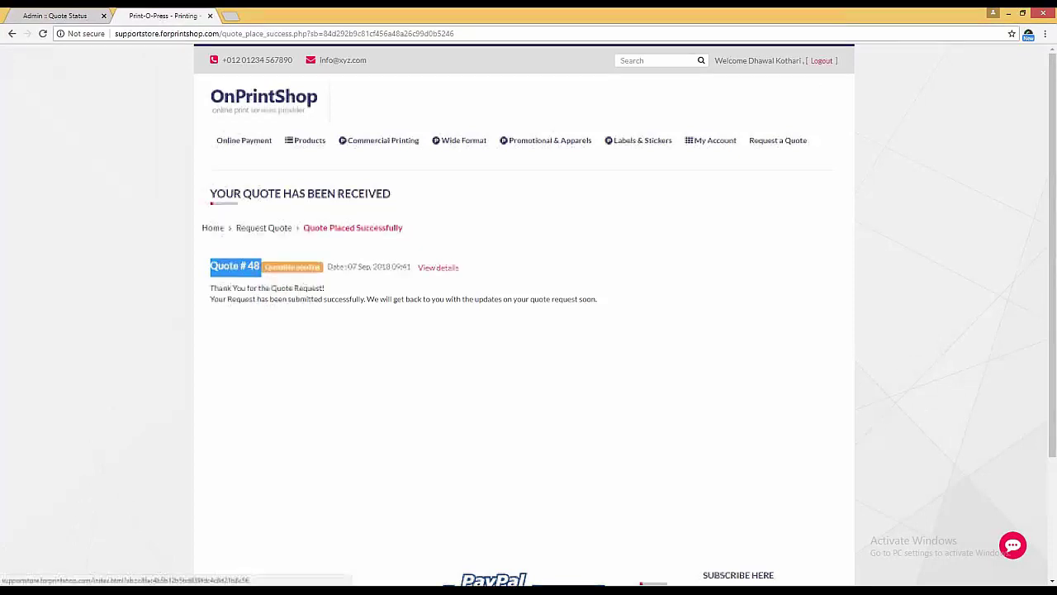
pyautogui.click(821, 61)
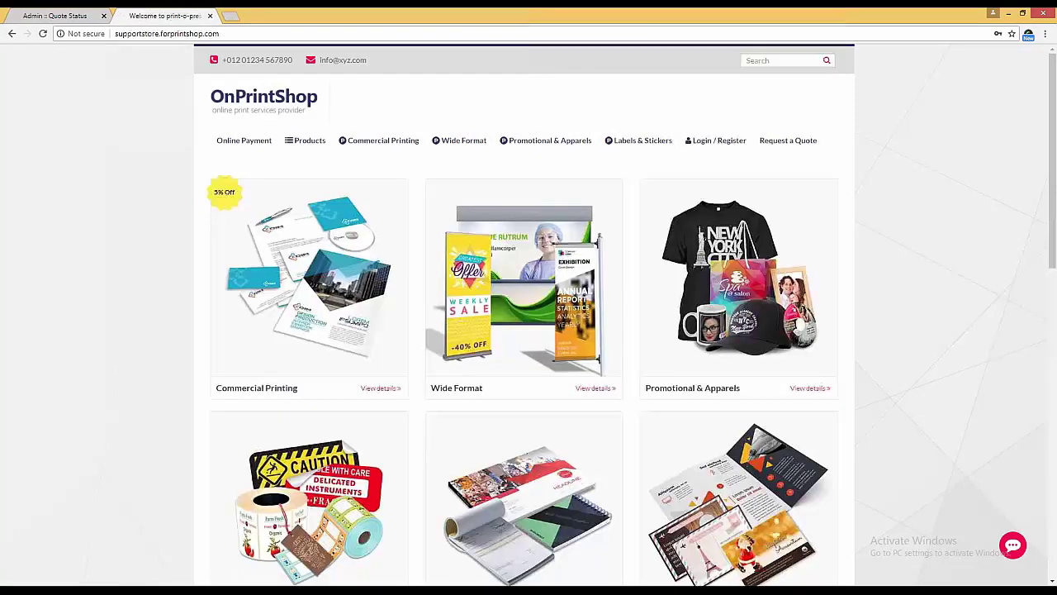
# Step: Check the newest customer quote's status in the admin quote list and return to the storefront home page
pyautogui.click(68, 17)
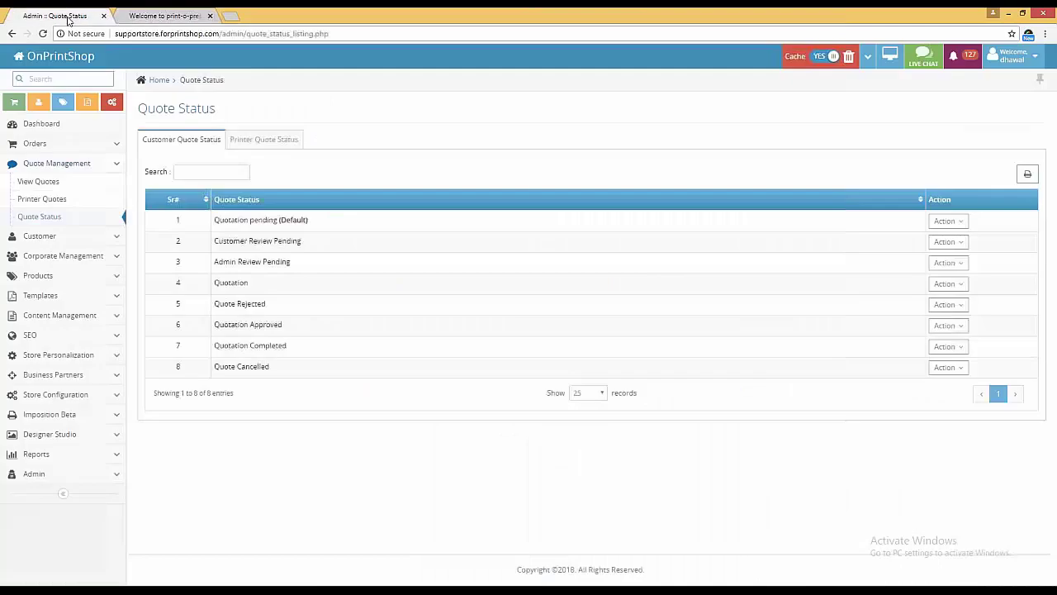
pyautogui.click(38, 182)
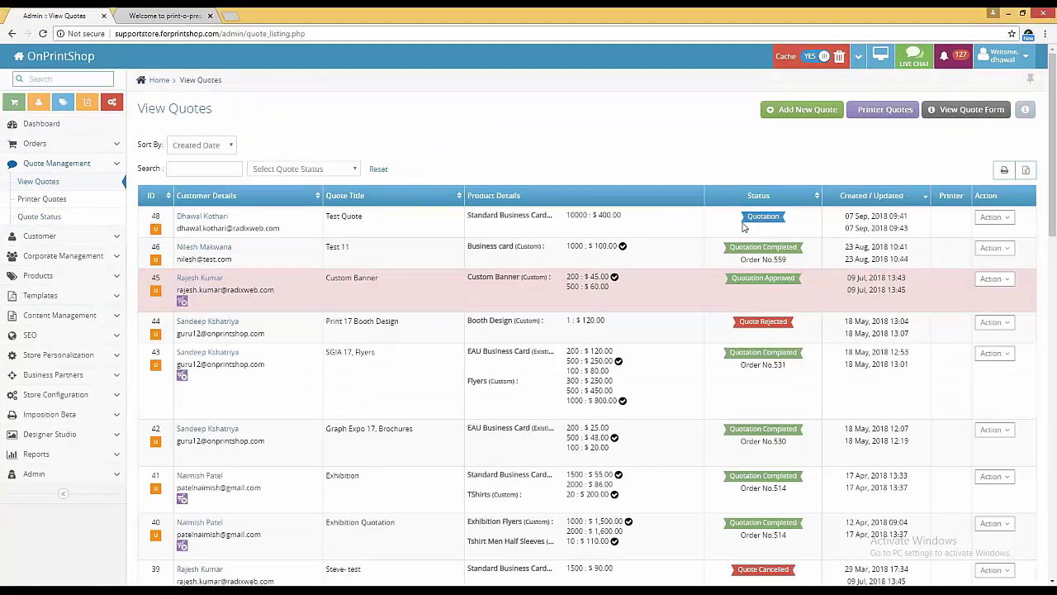
pyautogui.hotkey('alt', 'Tab')
pyautogui.hotkey('alt', 'Tab')
pyautogui.click(180, 18)
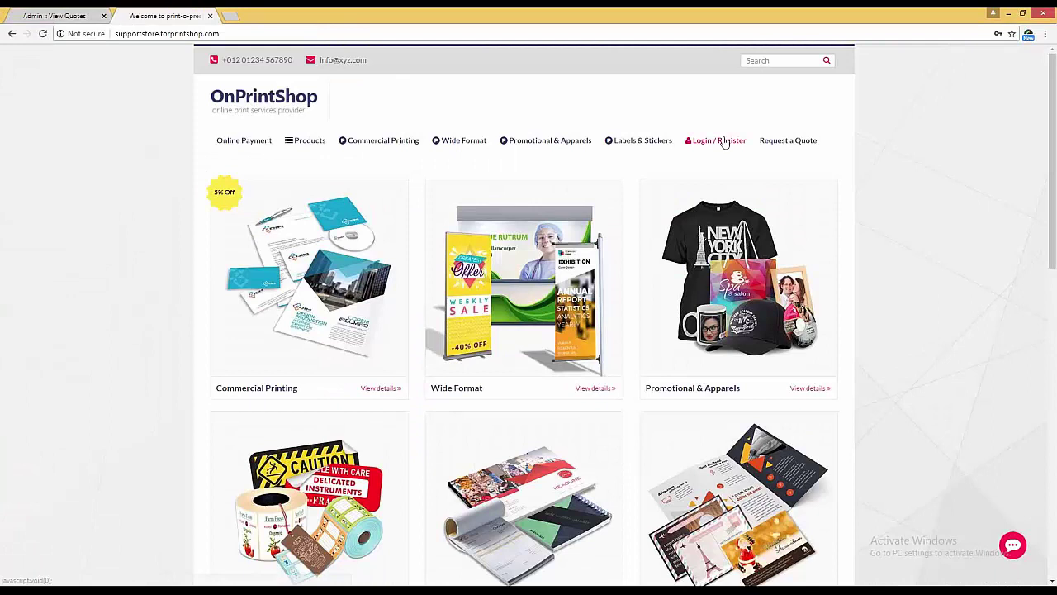
# Step: Switch to Outlook, open the quote details through the quotation e-mail's link, and highlight the login greeting on the page
pyautogui.hotkey('alt', 'Tab')
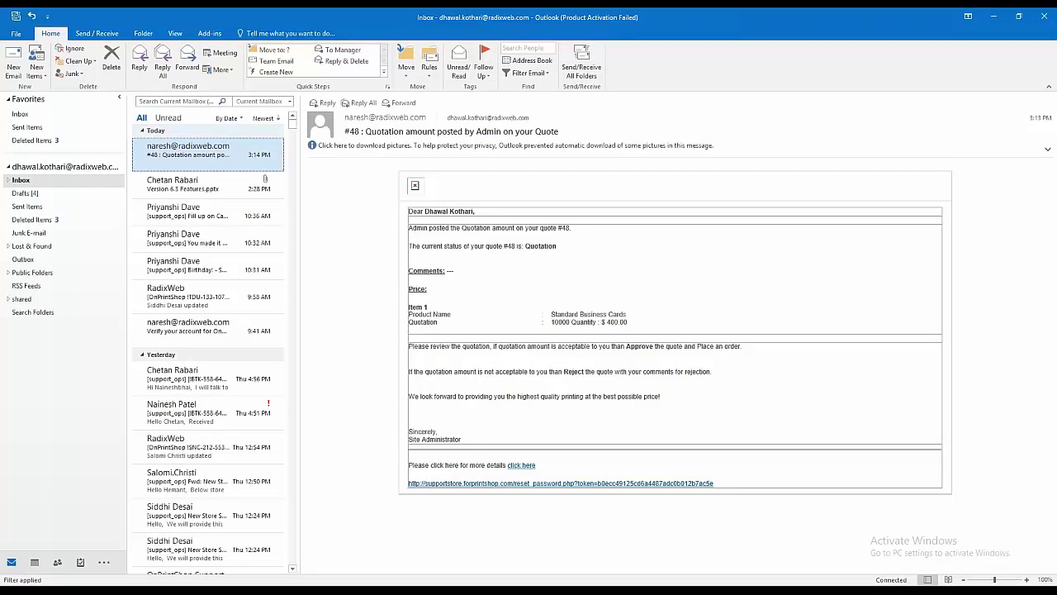
pyautogui.click(520, 466)
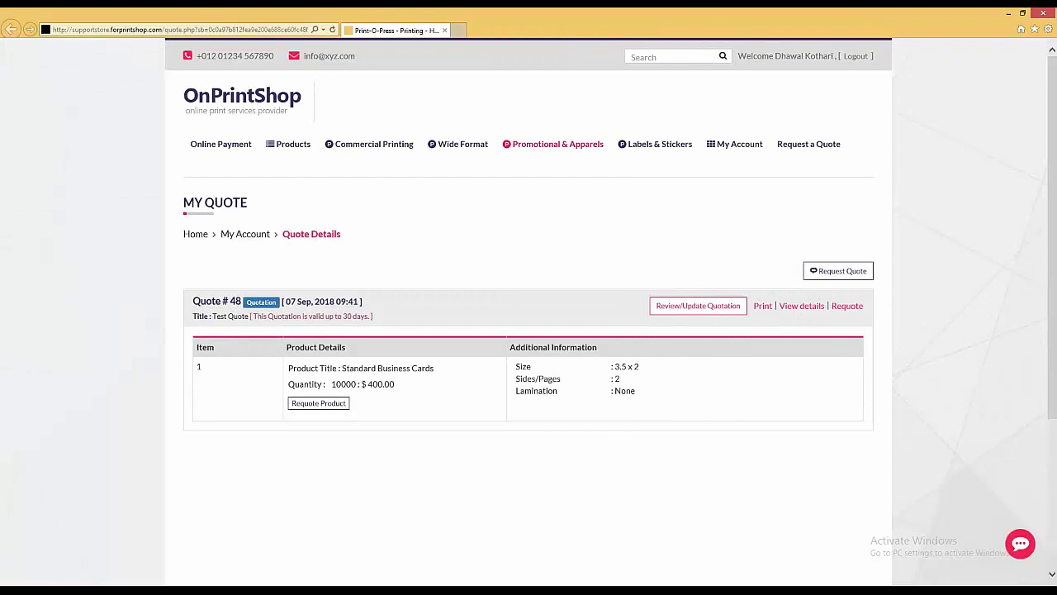
pyautogui.moveTo(776, 56); pyautogui.dragTo(835, 57)
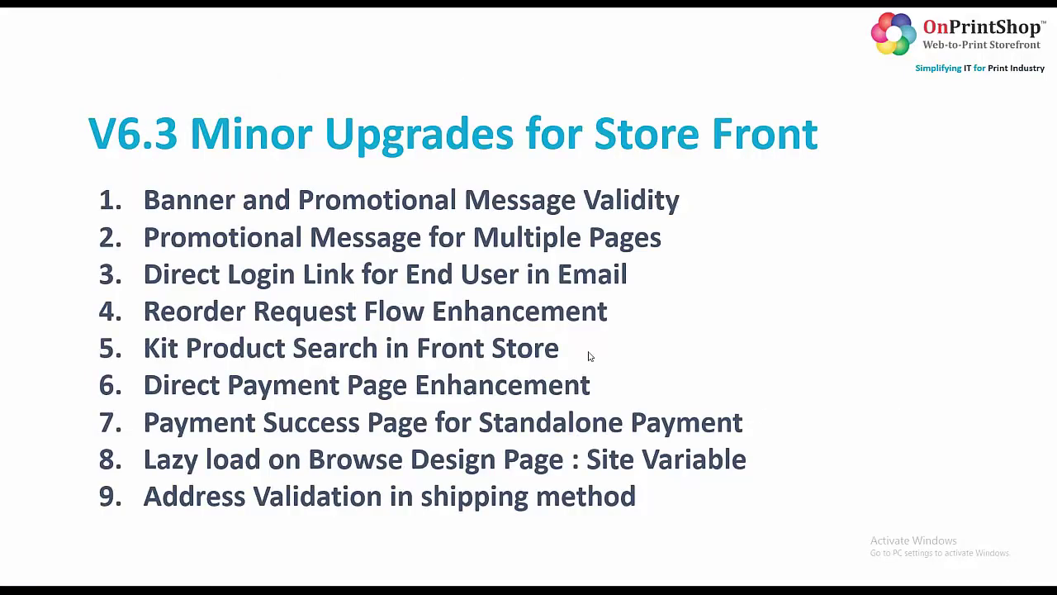
# Step: Examine the Reorder Action options in the admin settings of the Standard Business Cards product
pyautogui.hotkey('alt', 'Tab')
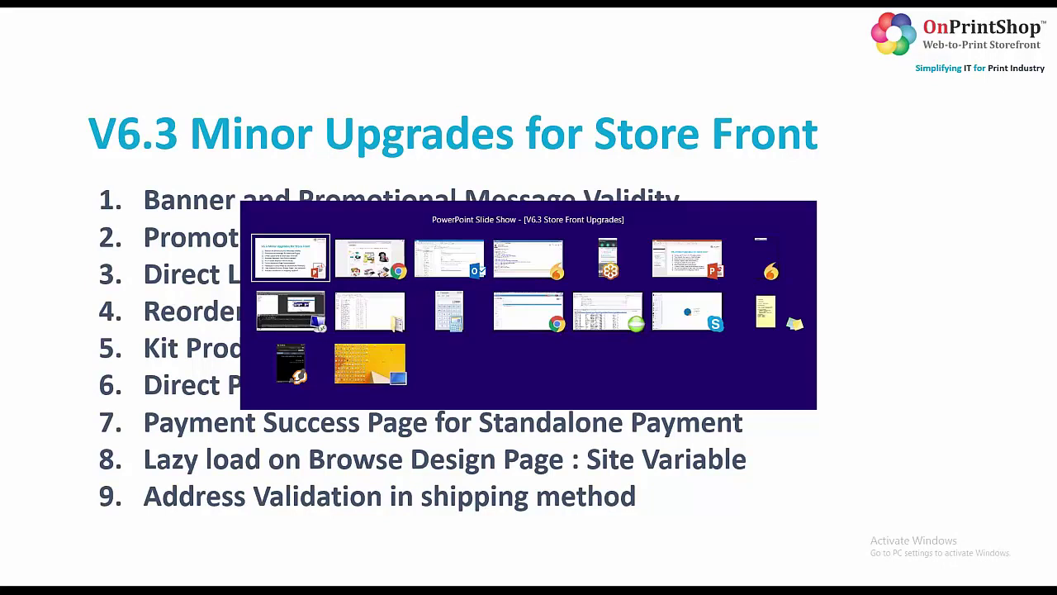
pyautogui.hotkey('alt', 'Tab')
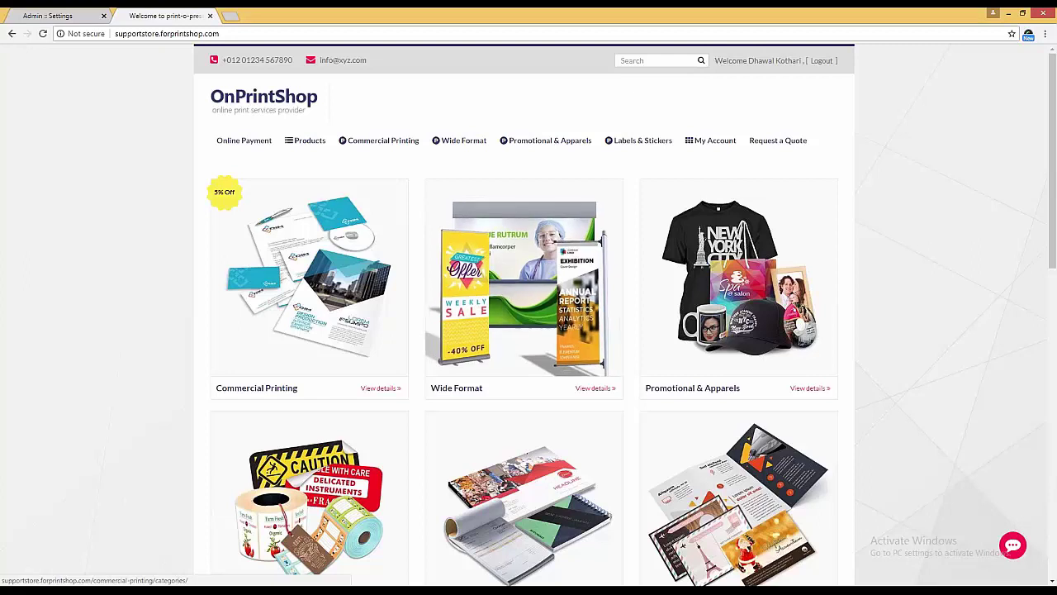
pyautogui.click(77, 21)
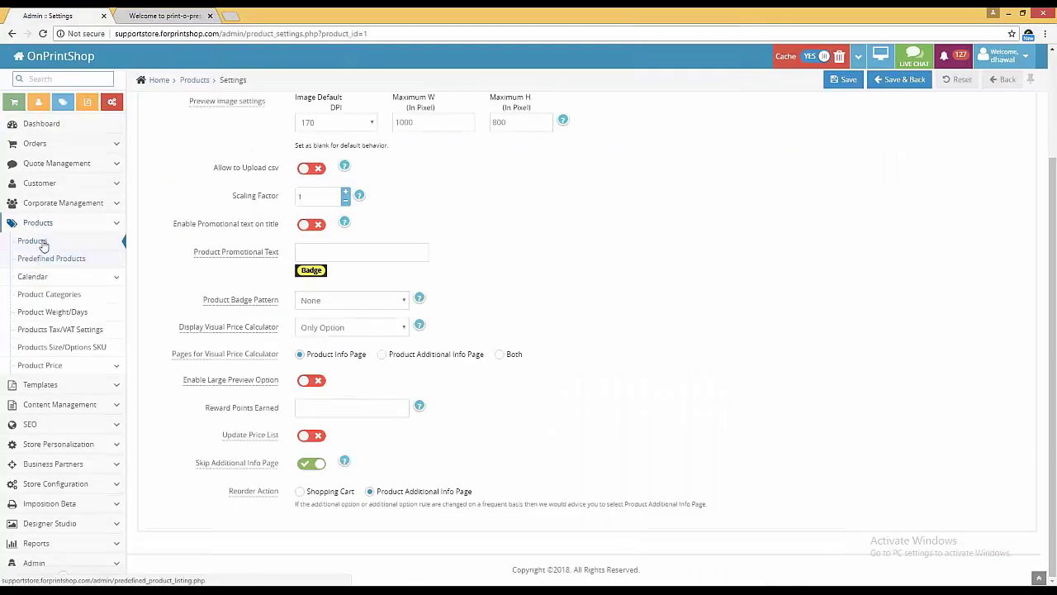
pyautogui.scroll(2, 259, 243)
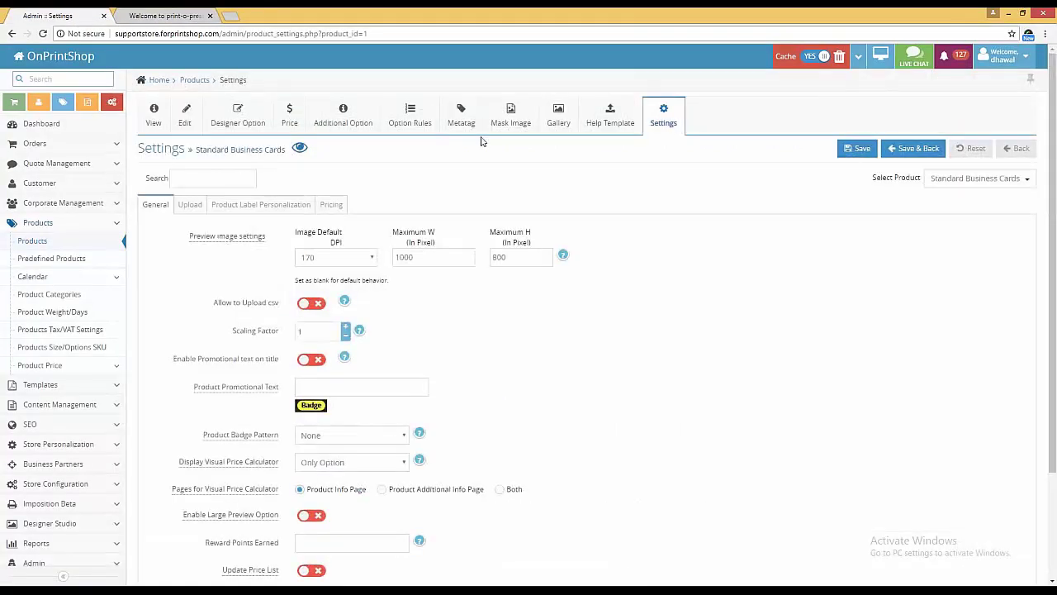
pyautogui.scroll(-2, 531, 291)
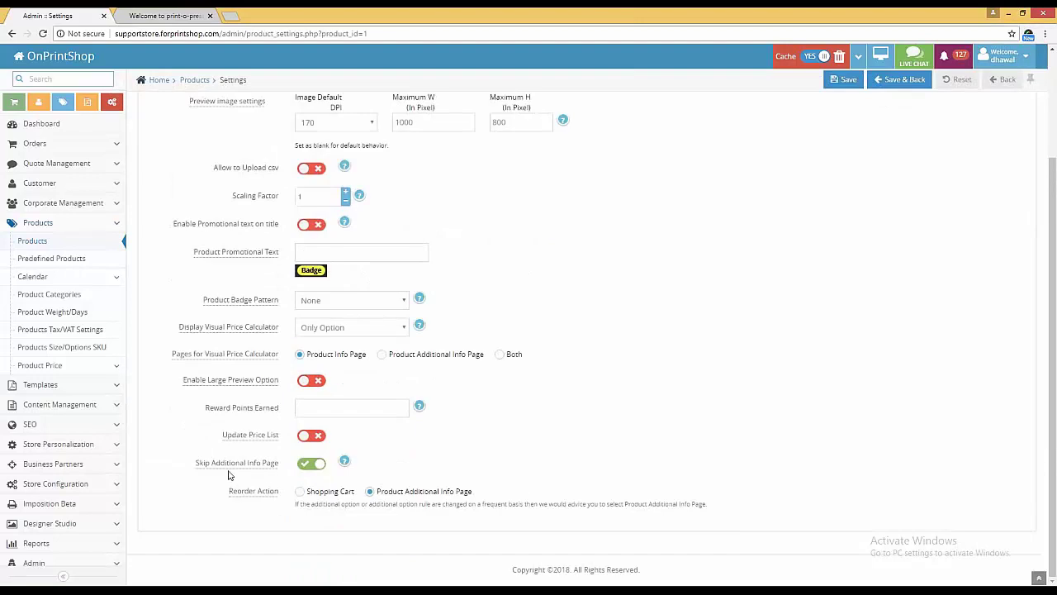
pyautogui.moveTo(224, 493); pyautogui.dragTo(298, 494)
# Step: Open the customer's orders on the storefront and reorder the Waves Flow business card design
pyautogui.click(165, 16)
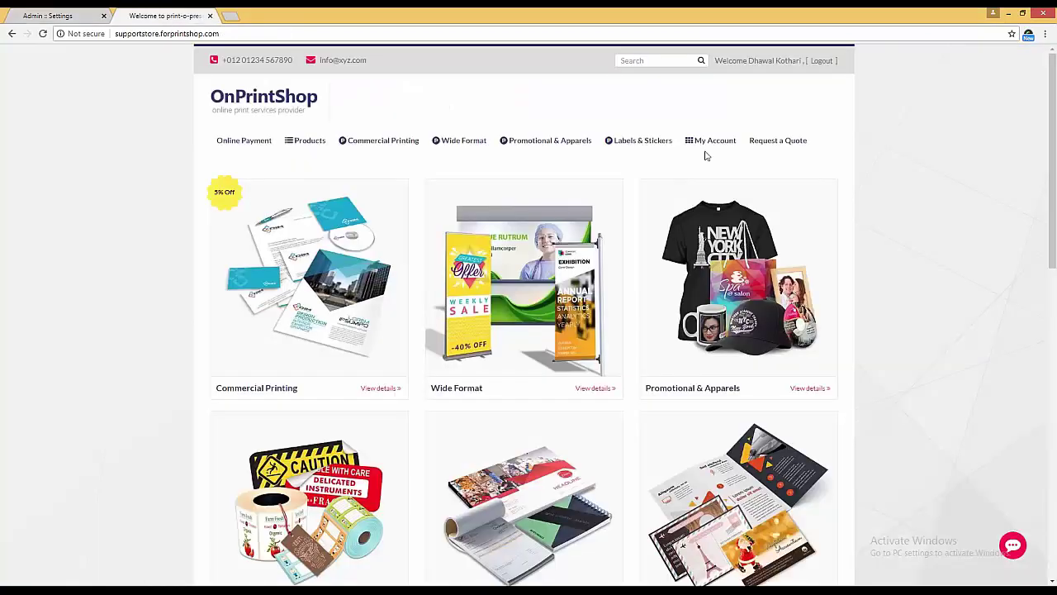
pyautogui.moveTo(708, 147)
pyautogui.click(701, 178)
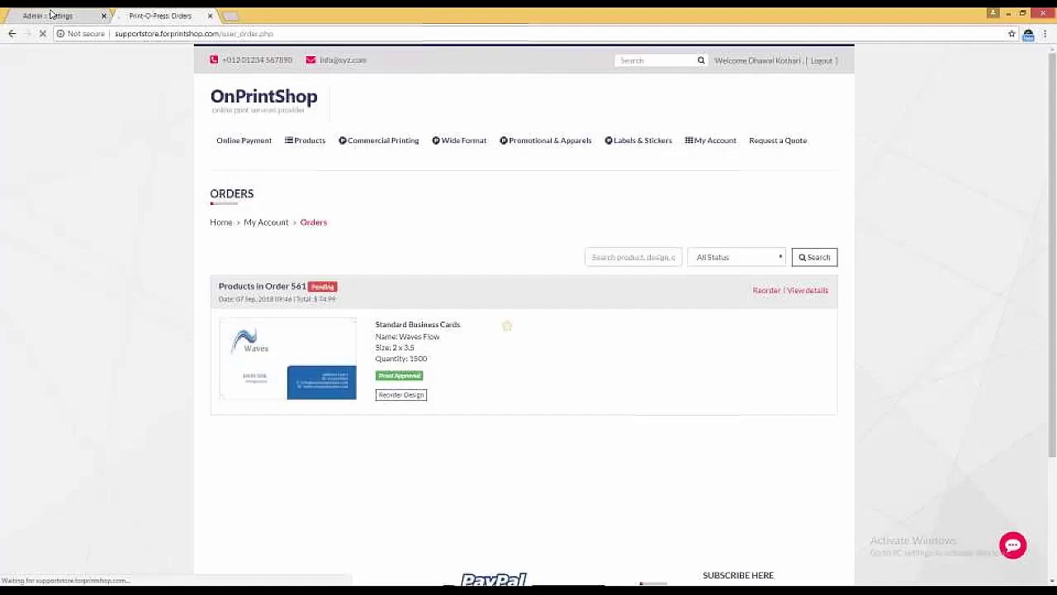
pyautogui.hotkey('ctrl', 'shift', 'Tab')
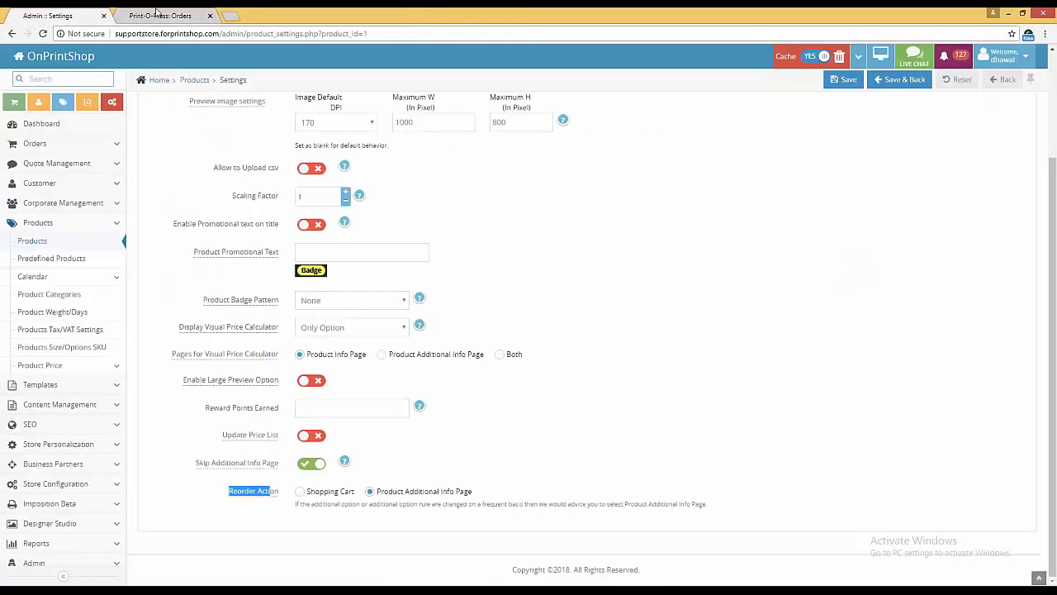
pyautogui.click(157, 16)
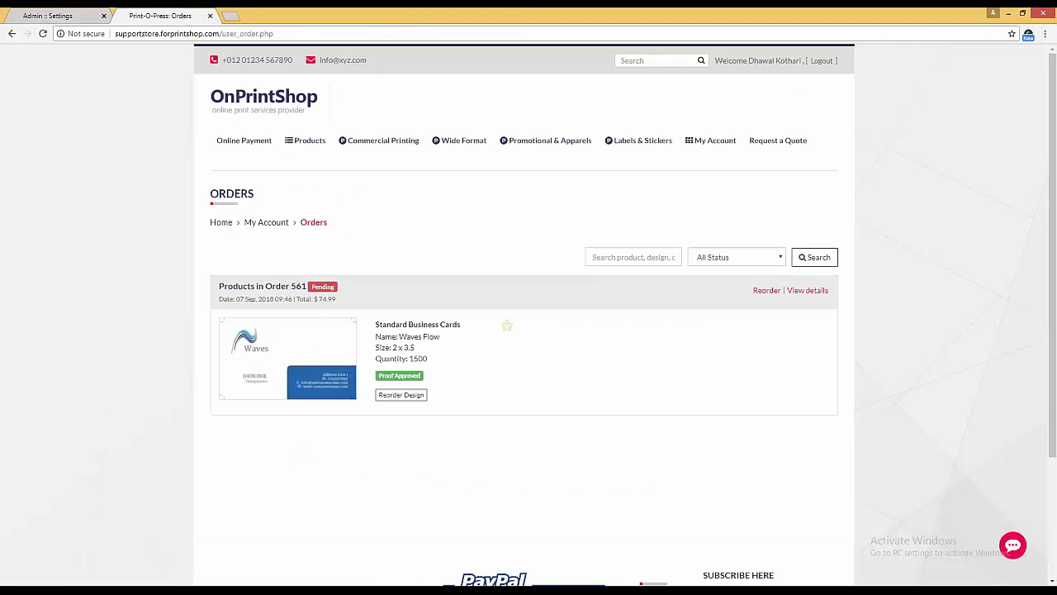
pyautogui.click(400, 394)
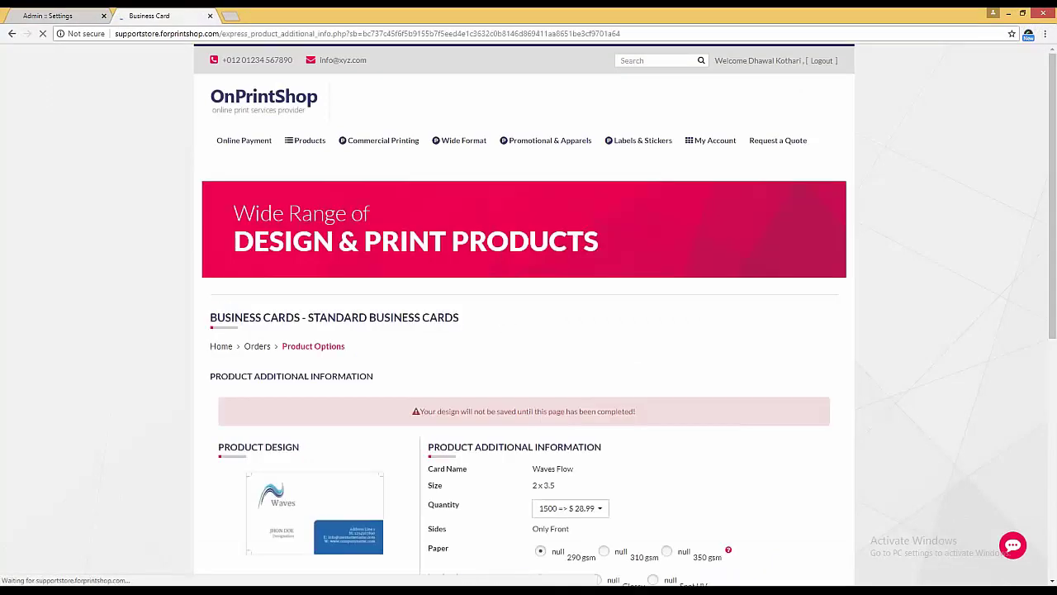
# Step: Set the reordered business cards' quantity to 2000 and review the remaining product options
pyautogui.scroll(-3, 406, 394)
pyautogui.click(570, 287)
pyautogui.click(544, 335)
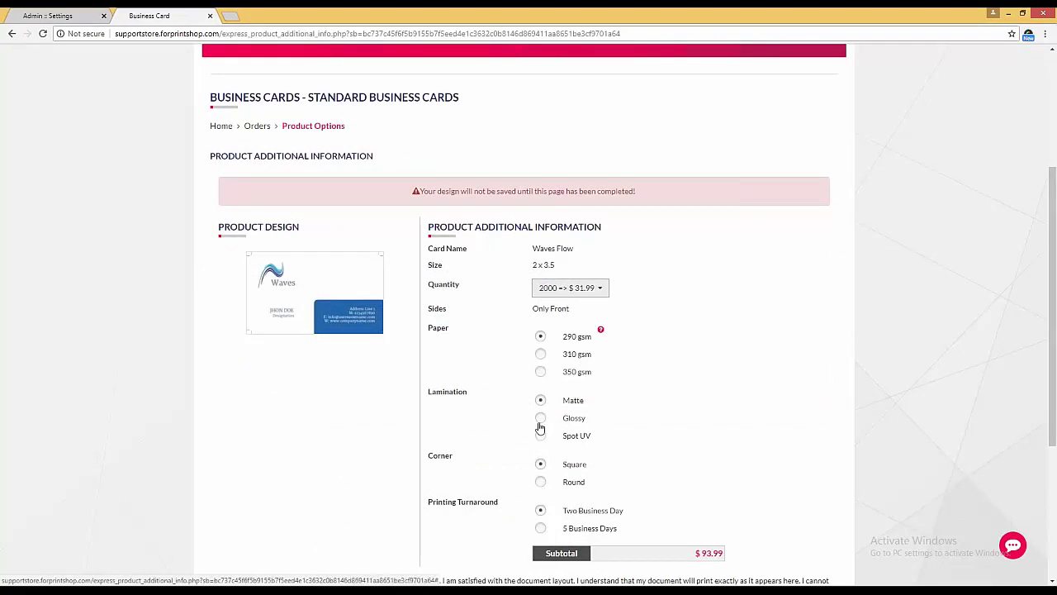
pyautogui.scroll(-2, 820, 293)
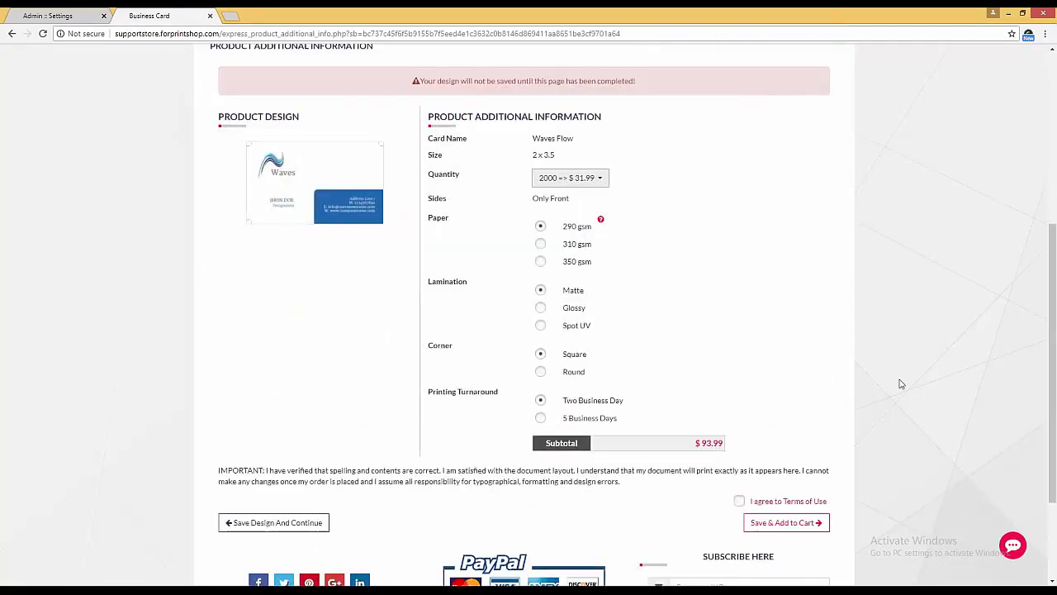